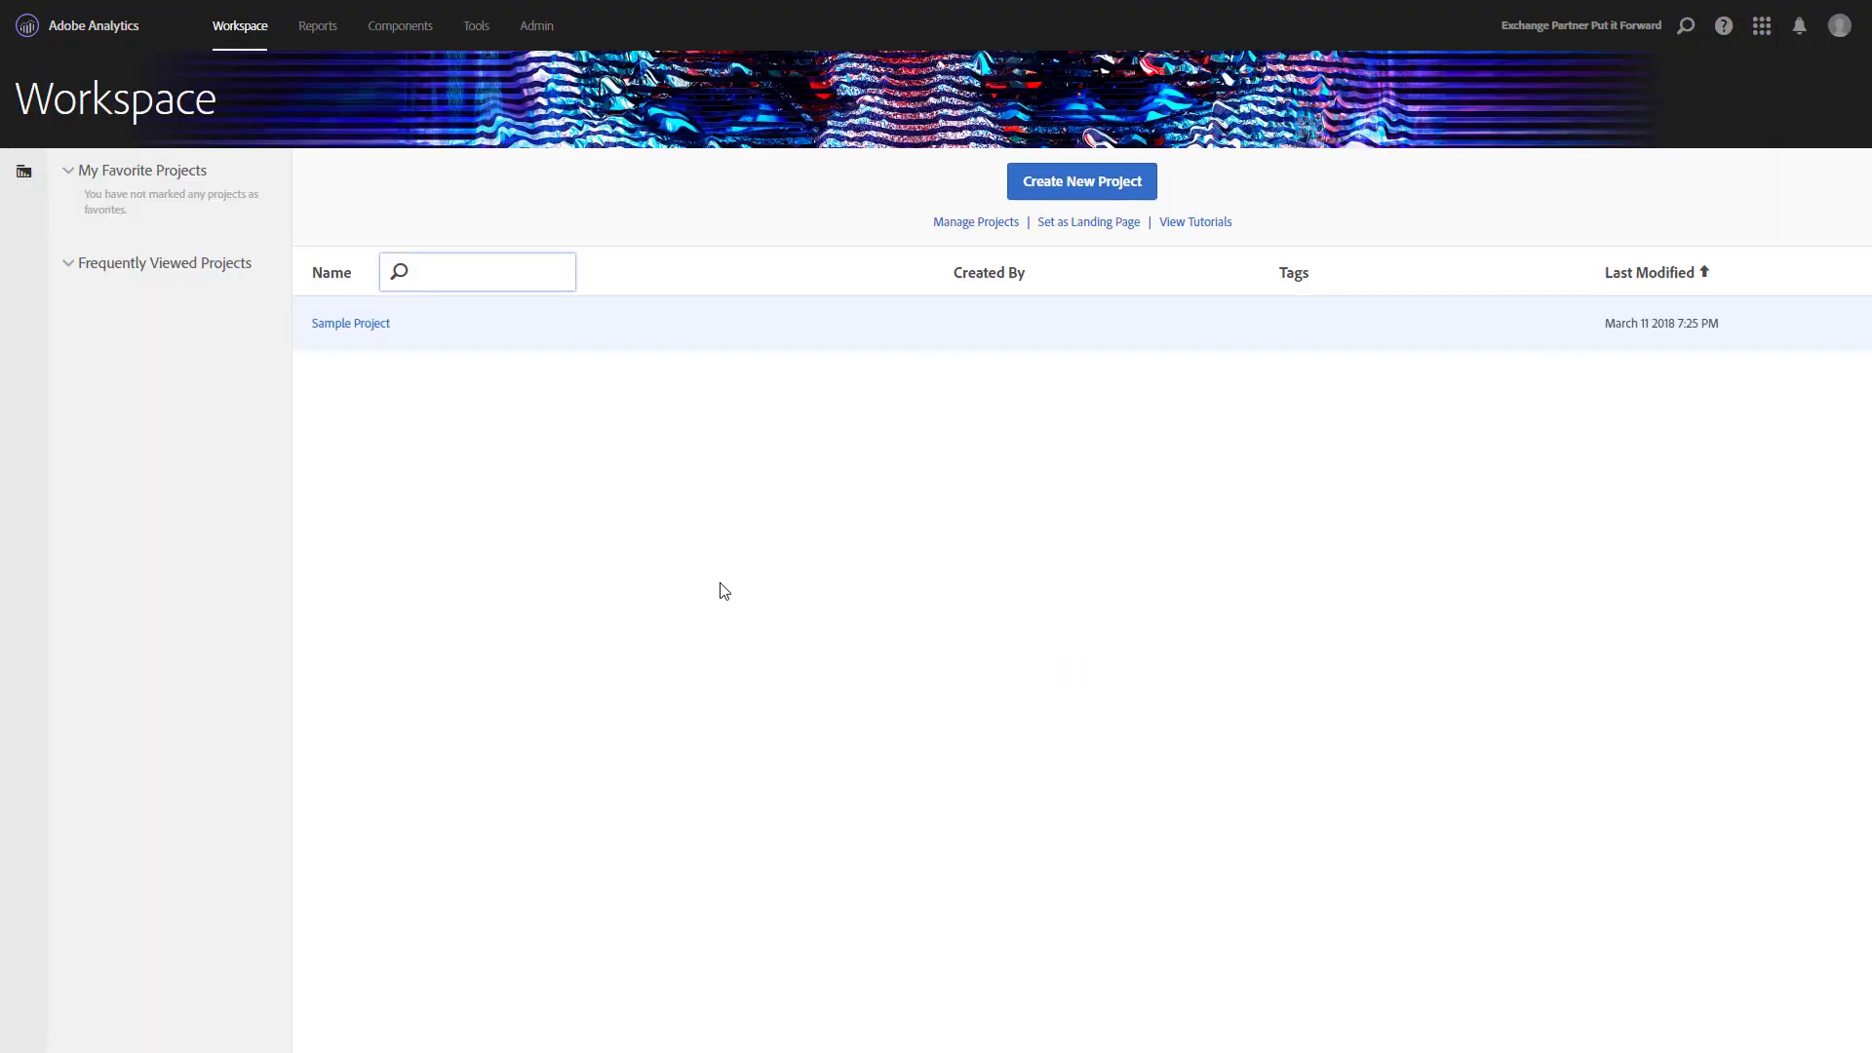
Go from Reports into Components > Segments to begin a new segment
left_click(318, 25)
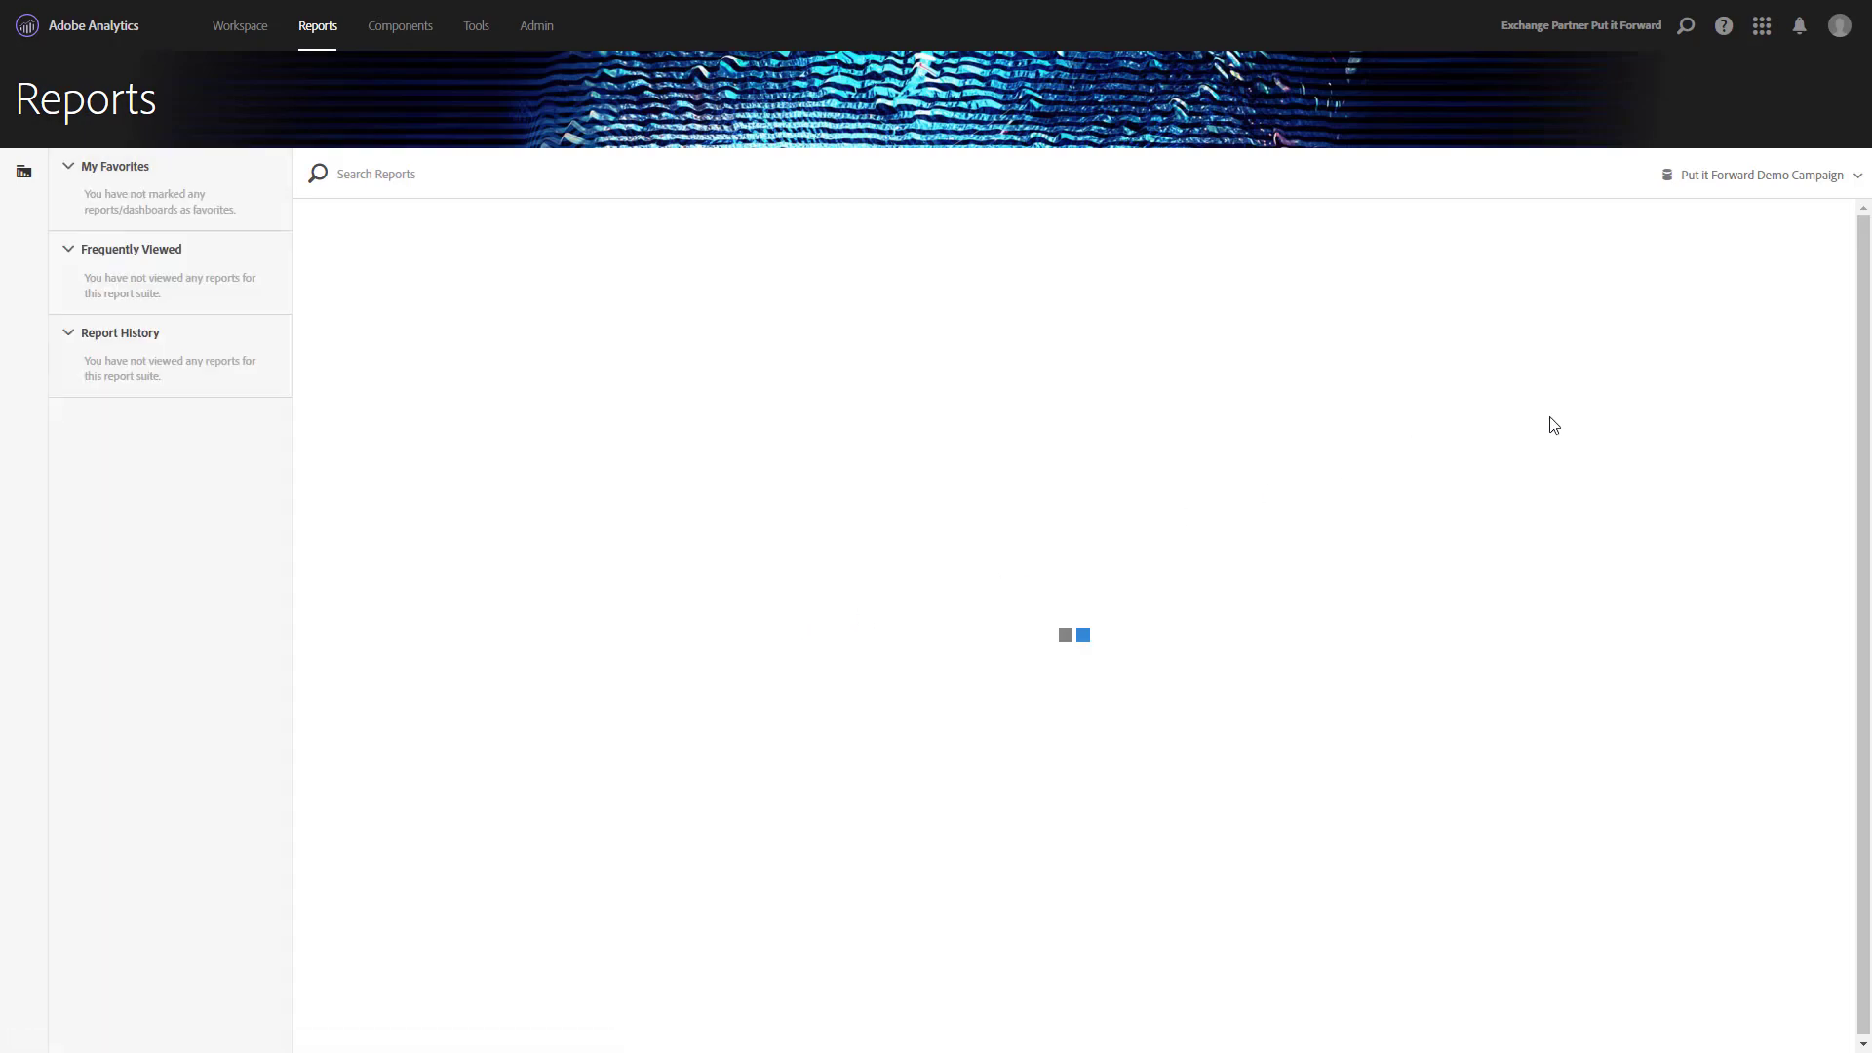
left_click(1784, 176)
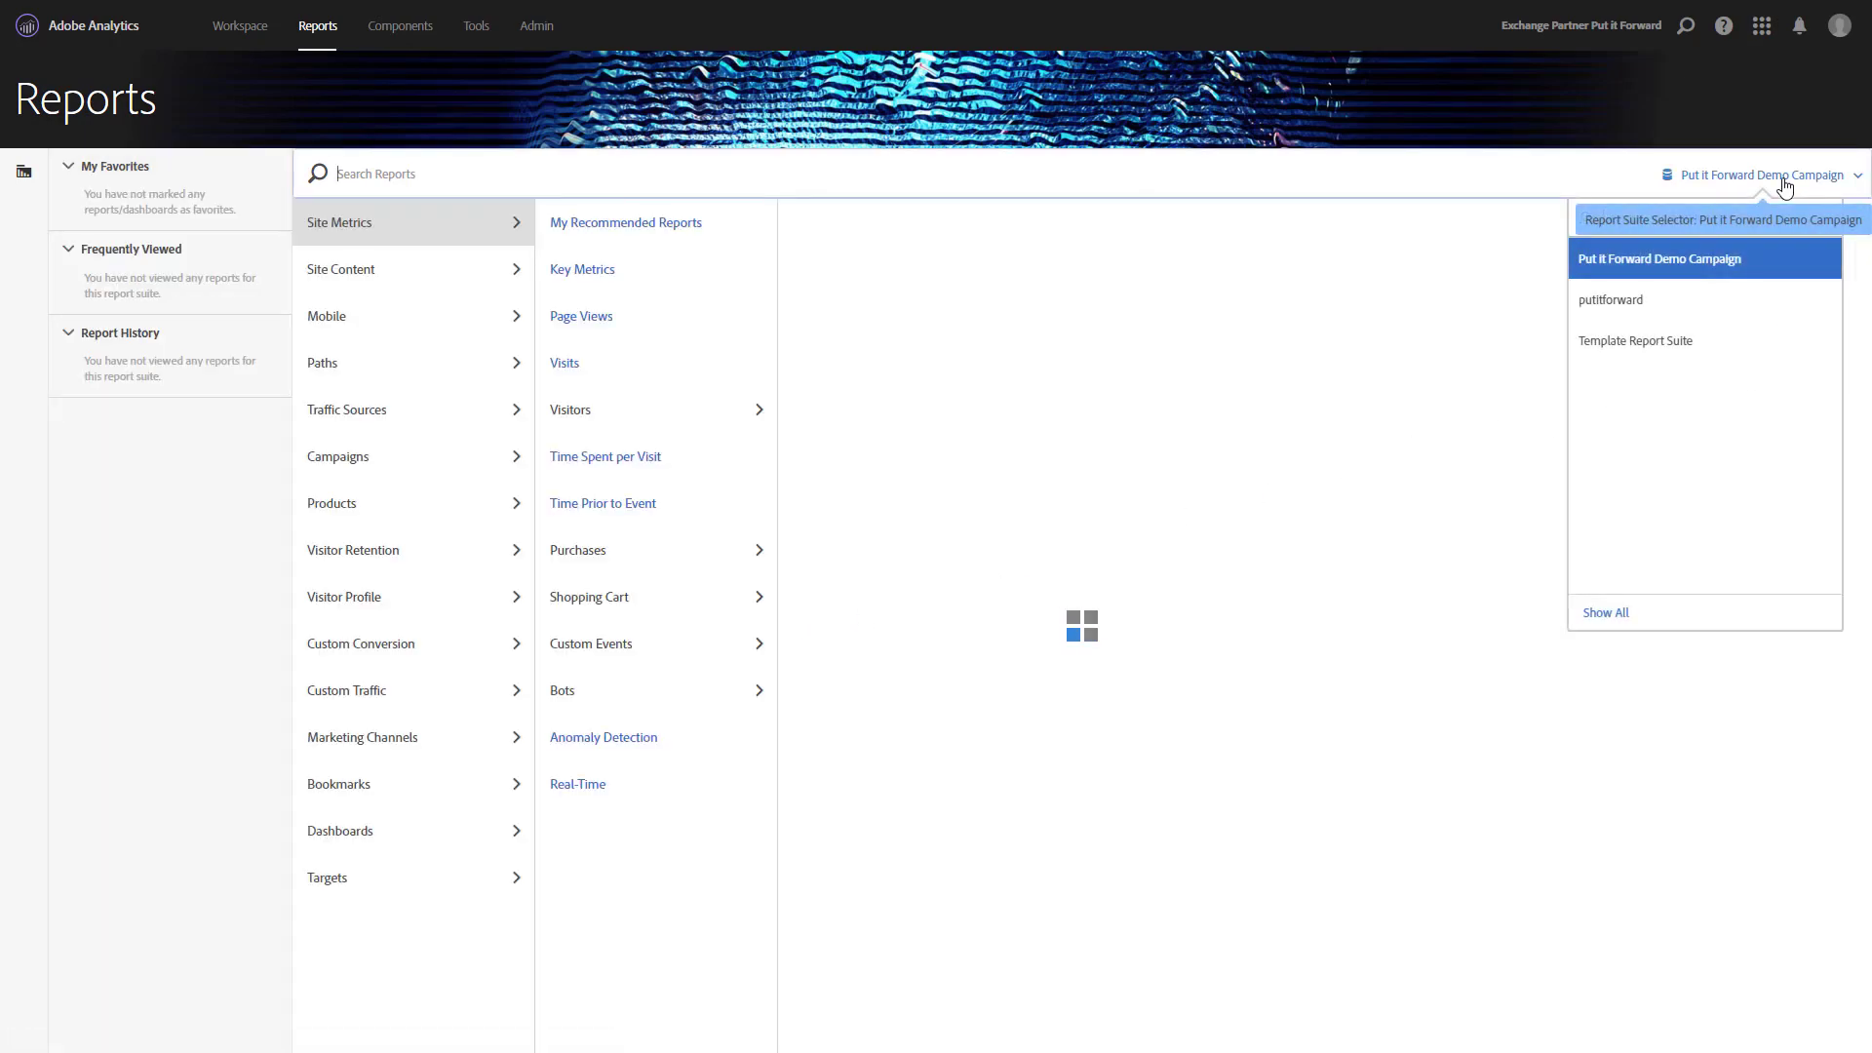
left_click(1784, 178)
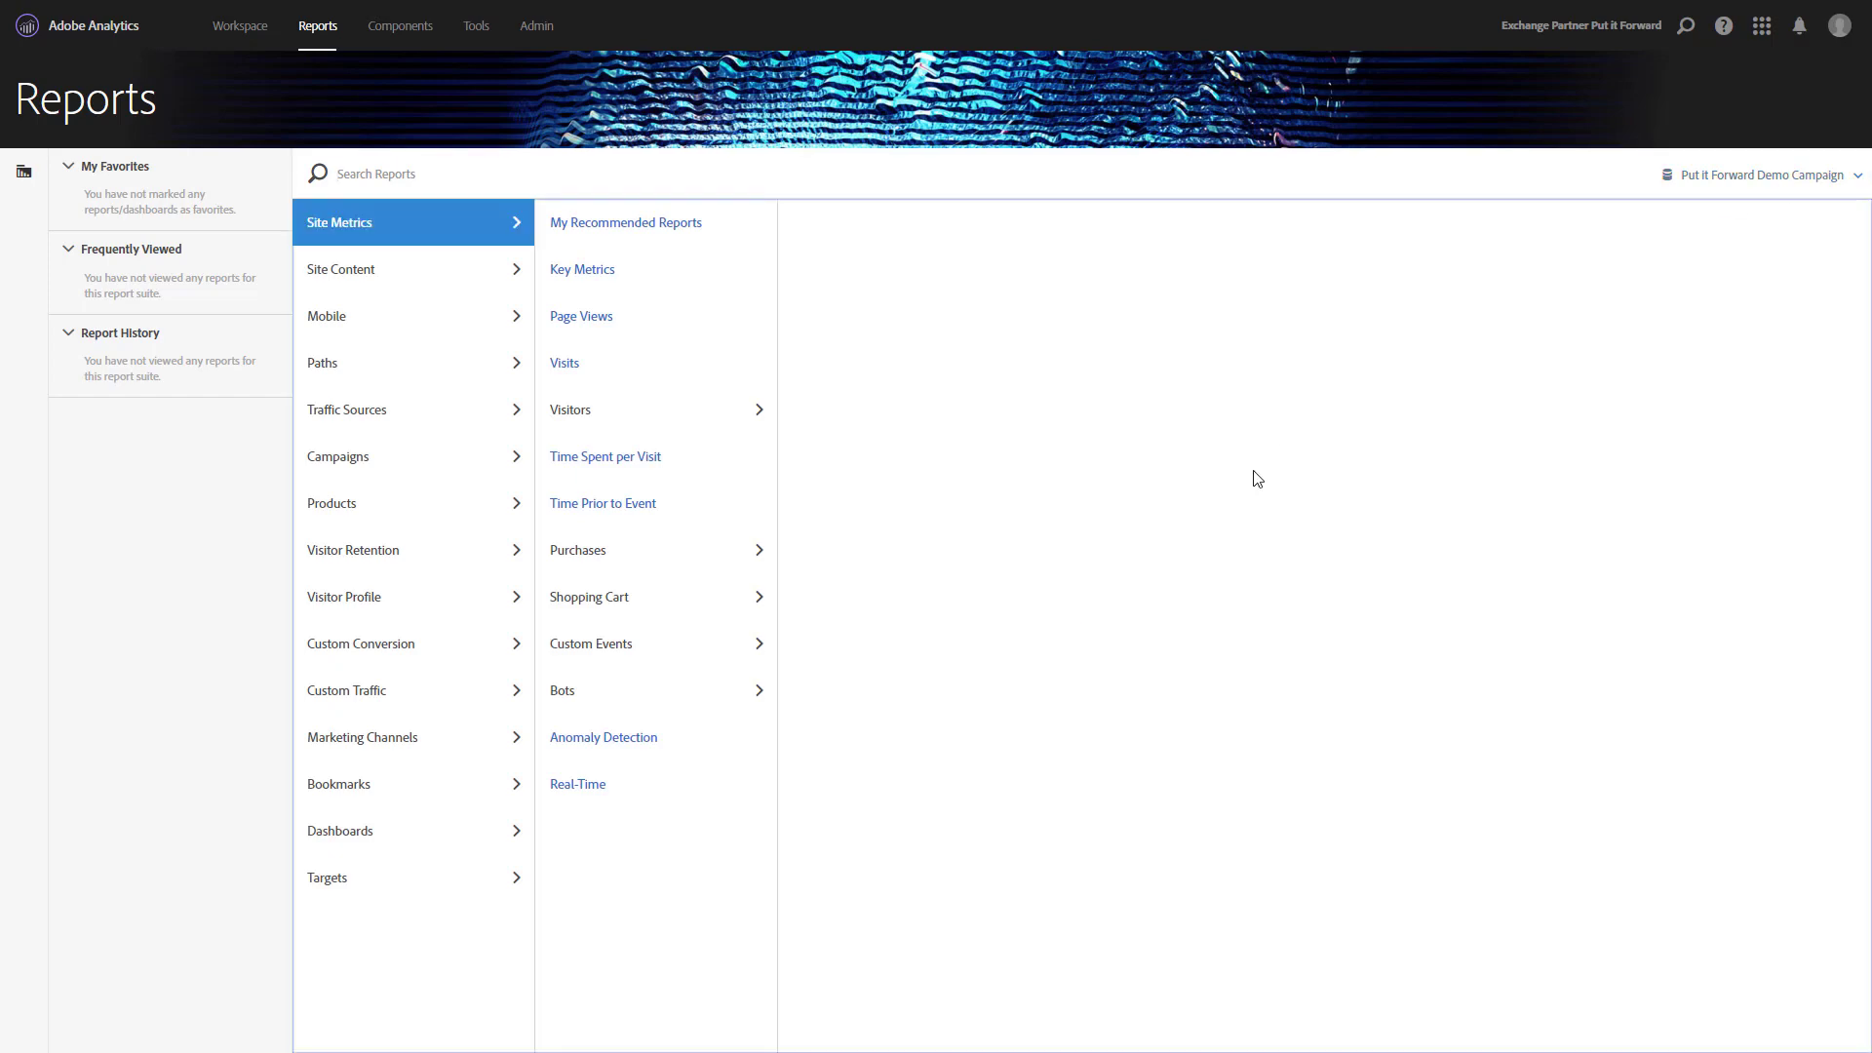
left_click(399, 26)
left_click(399, 73)
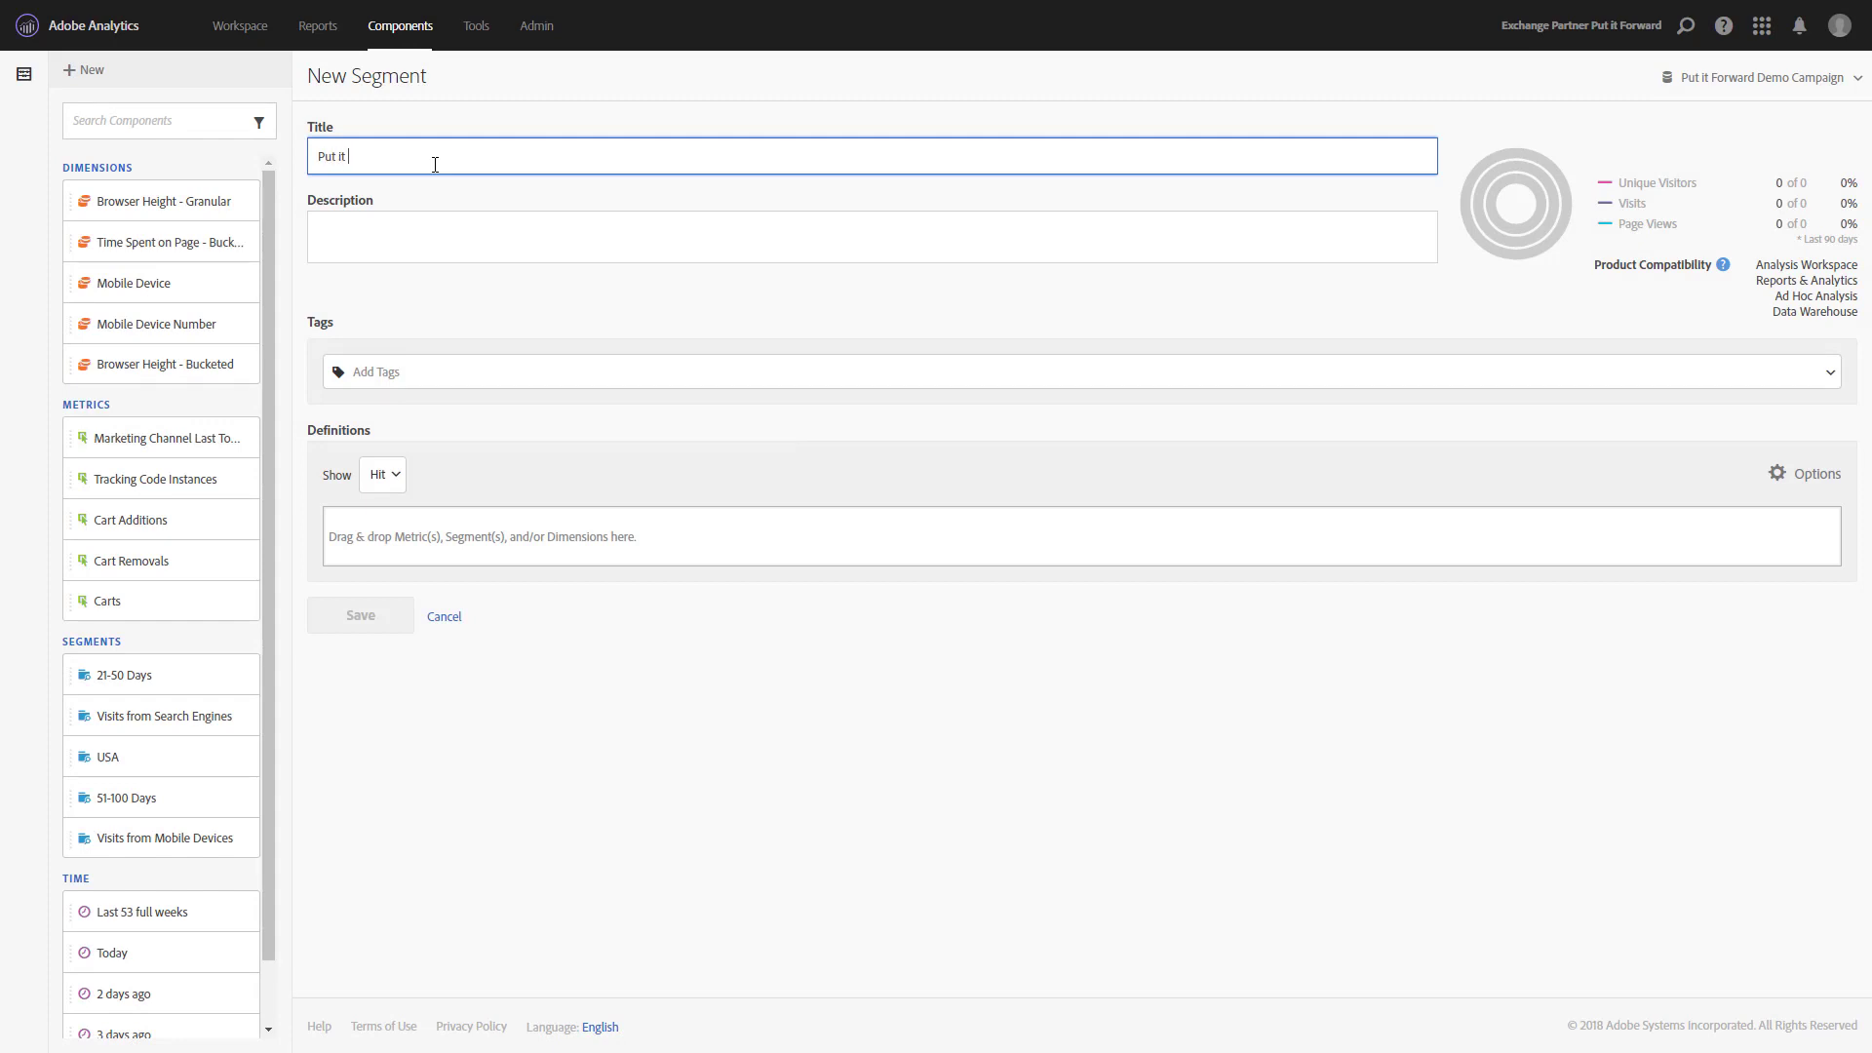
type("rward ")
type("New Segme")
type("nt")
Reuse the title 'Put it Forward New Segment' as the segment description
key("ctrl+a")
key("ctrl+c")
key("Tab")
key("ctrl+v")
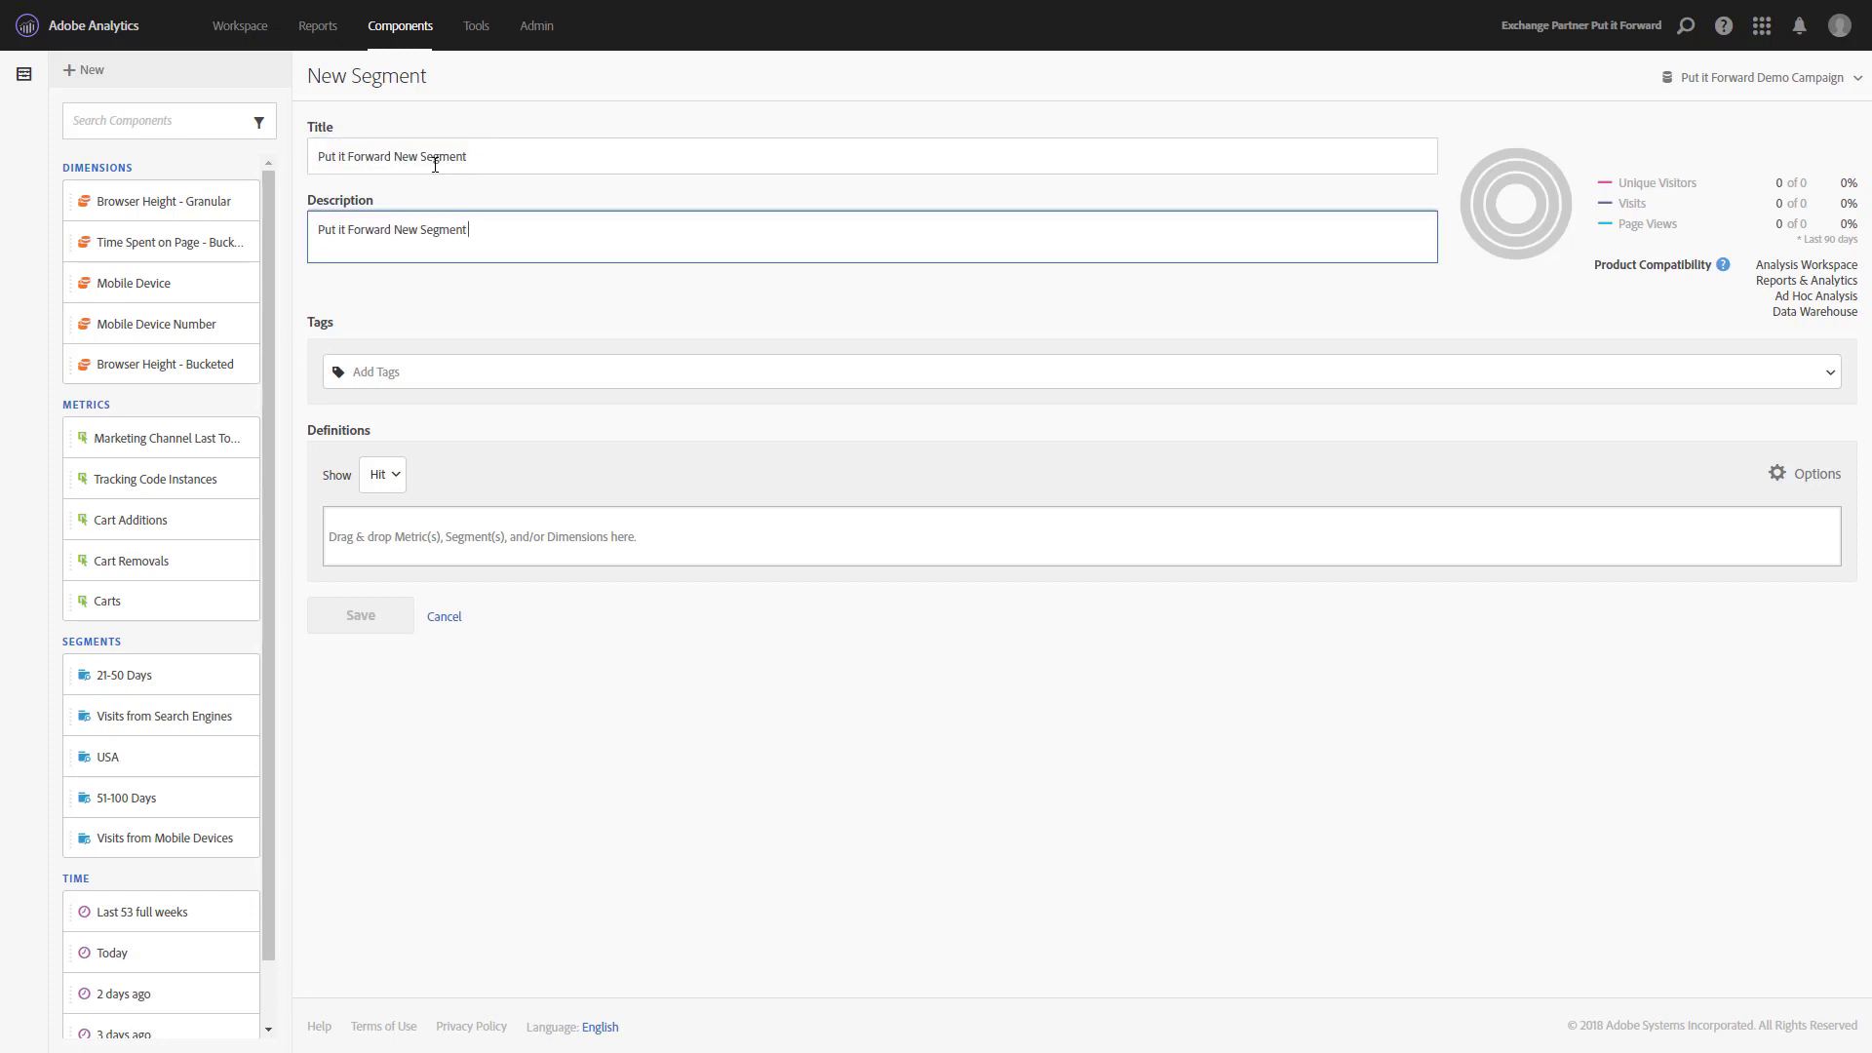
type("c")
type("ription")
Tag the segment MarketoNew and add Marketing Channel Last Touch Instances and Visits from Search Engines definitions
left_click(405, 373)
type("Marketo")
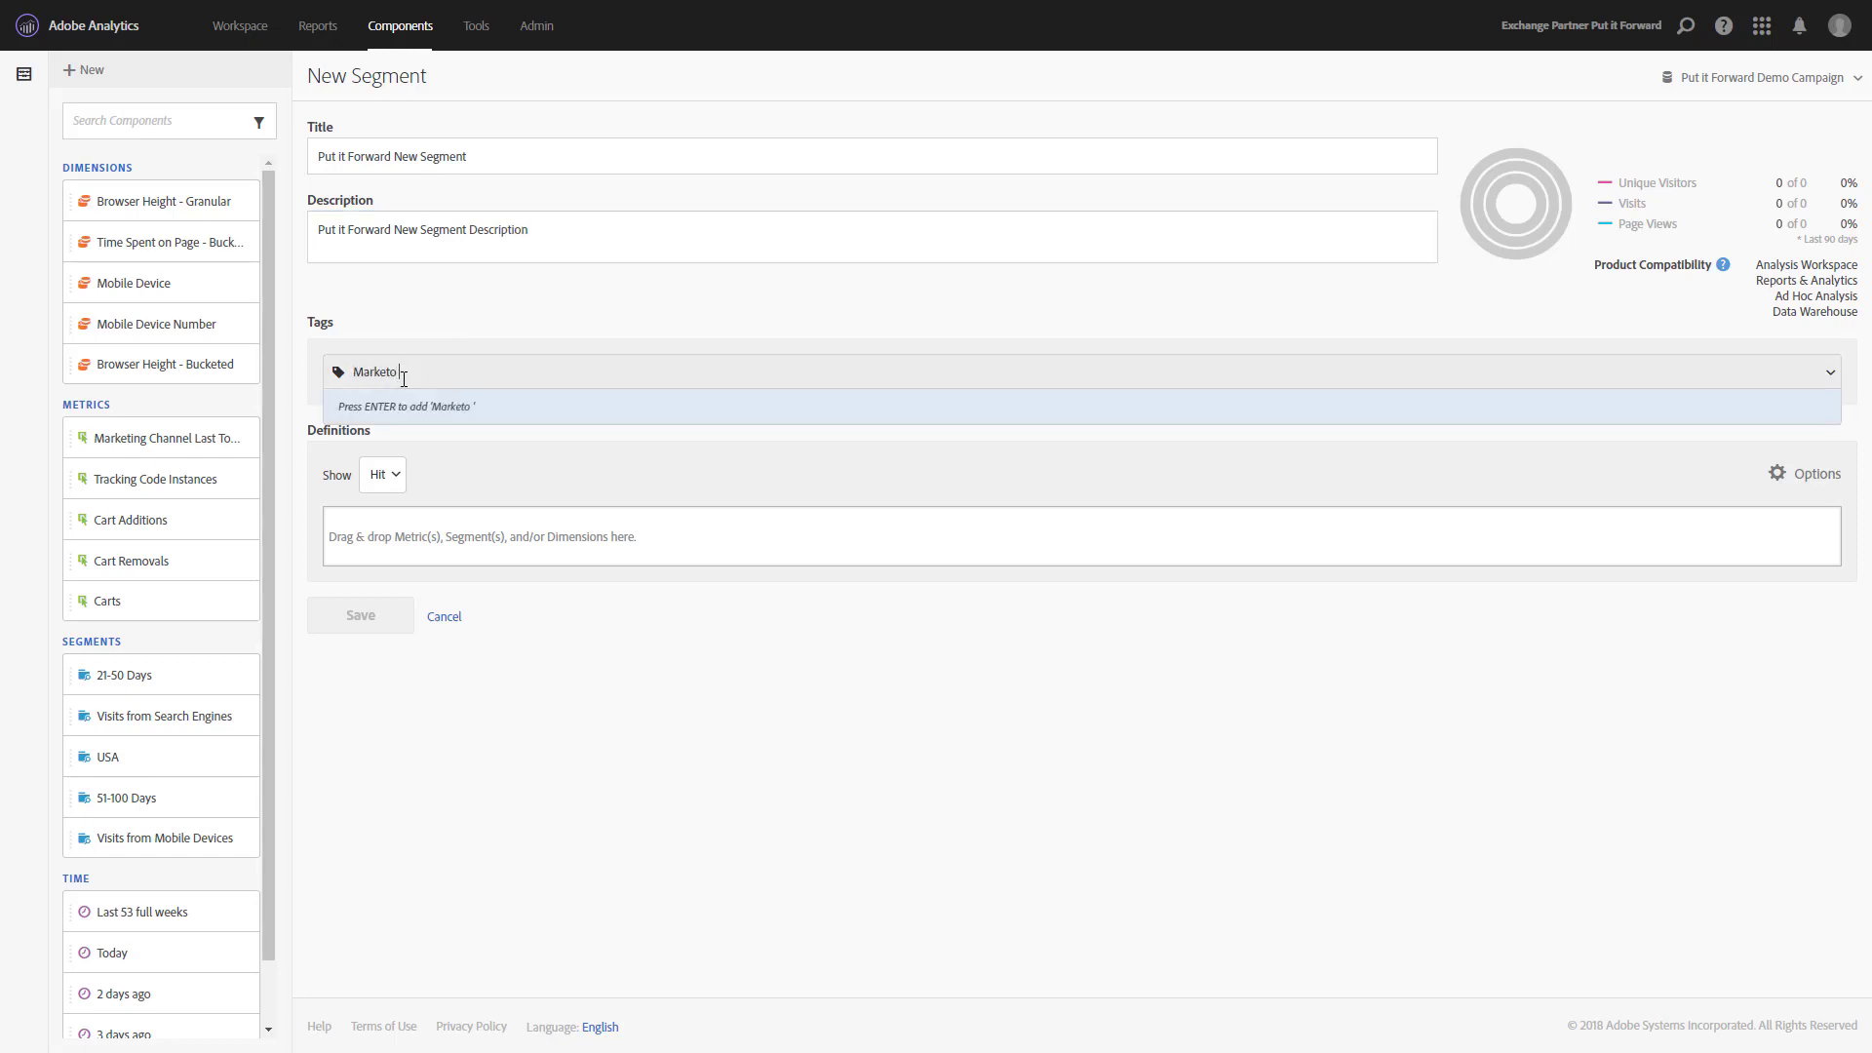
type("New")
key("Return")
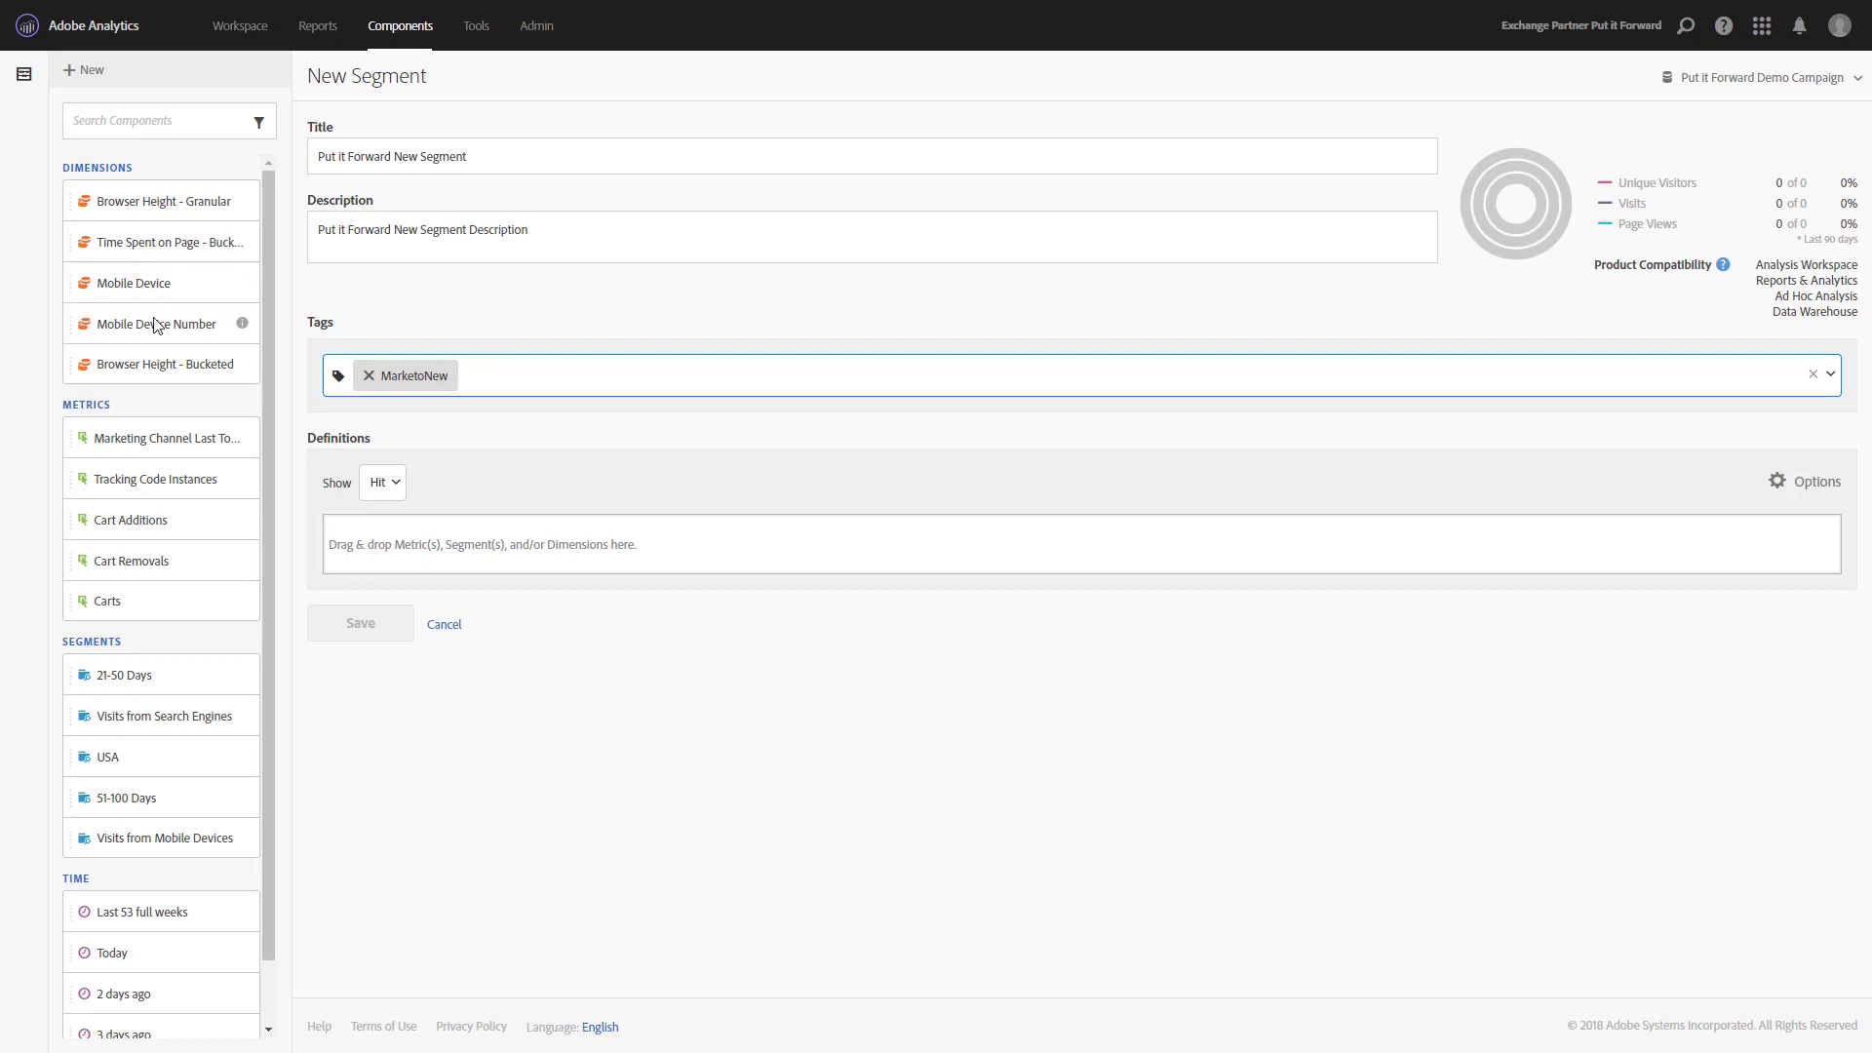
left_click_drag(159, 437, 440, 548)
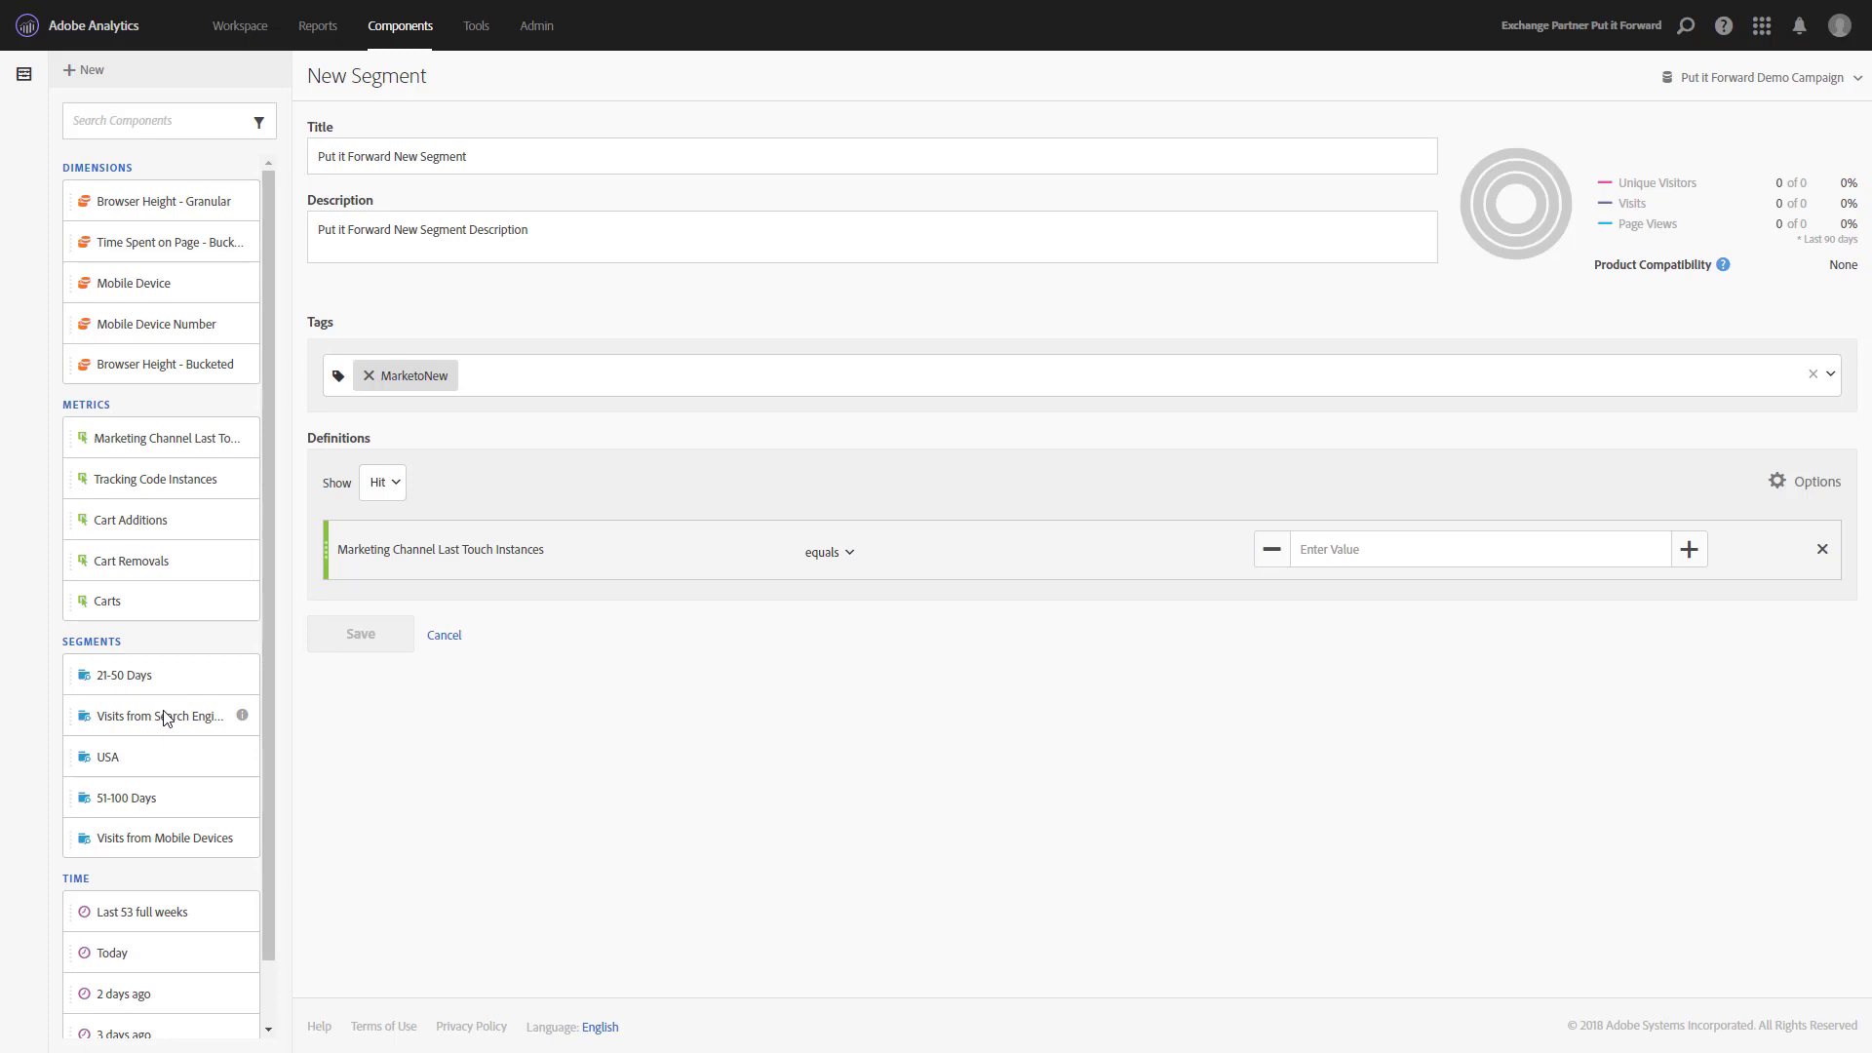
left_click_drag(163, 716, 452, 581)
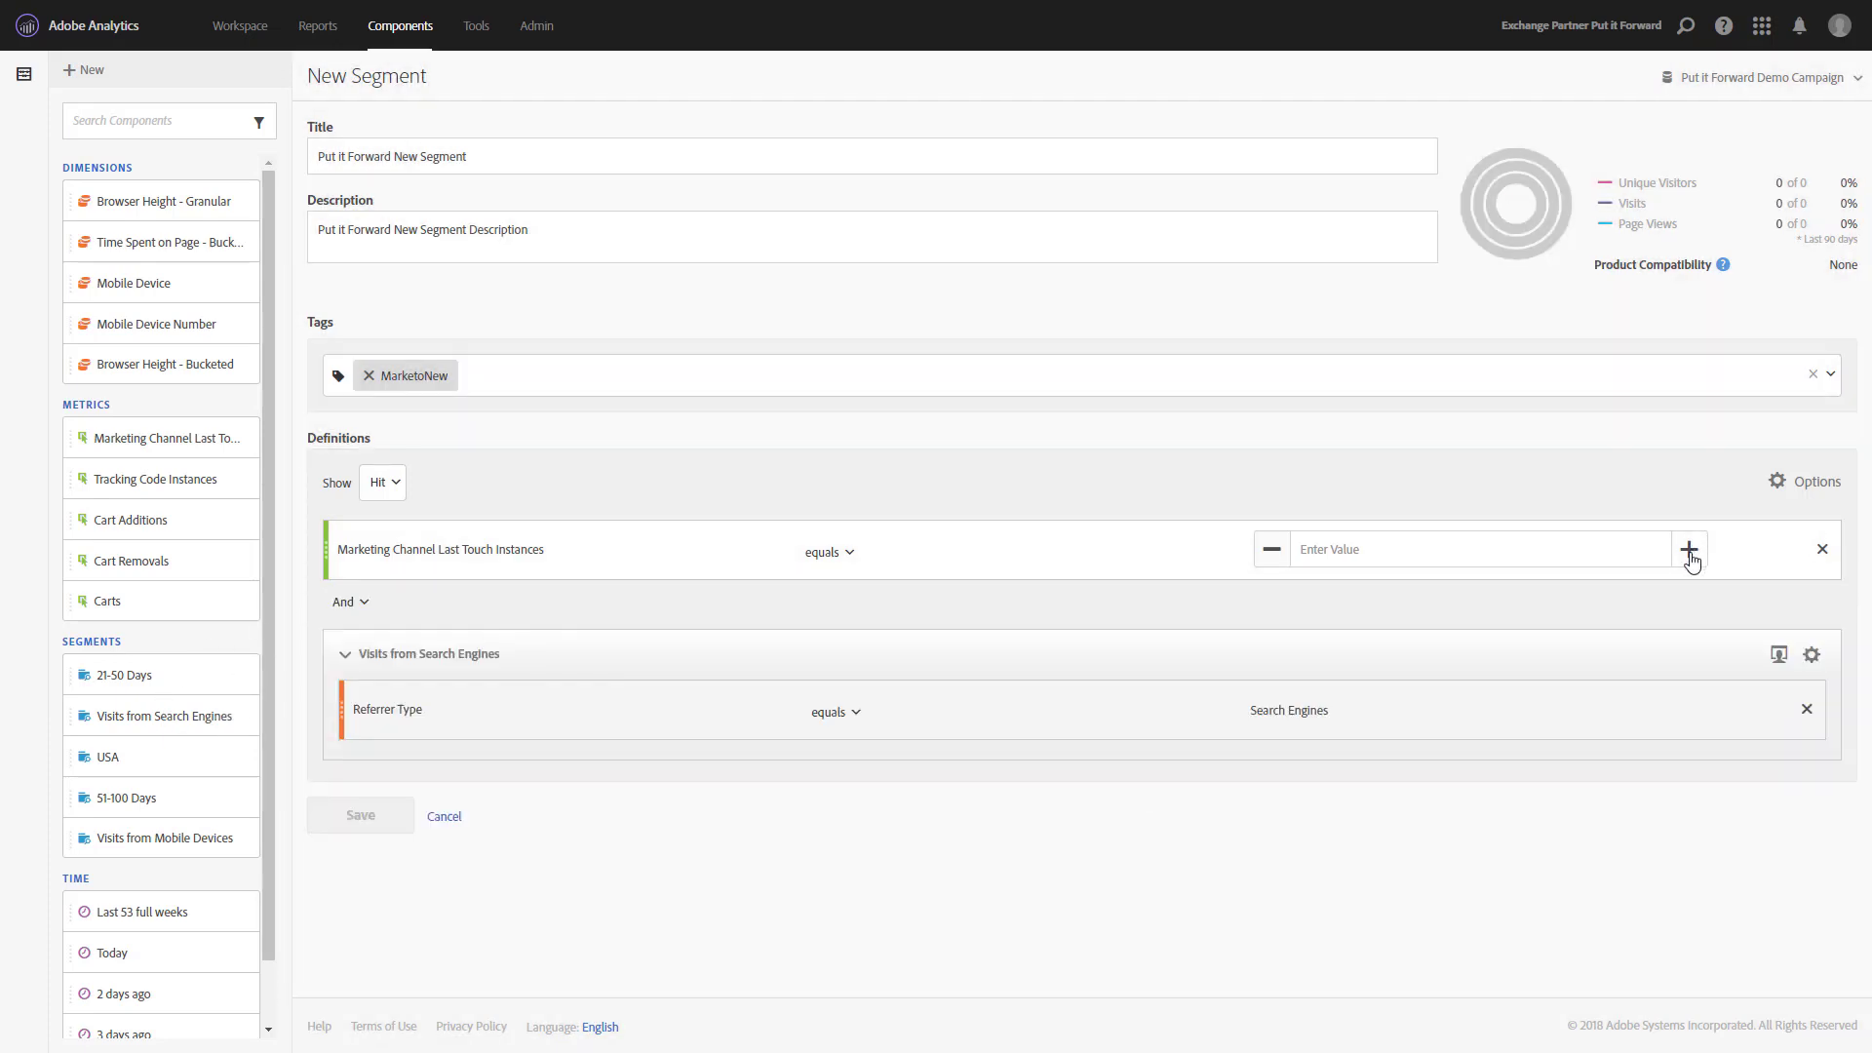
Set Referrer Type equals Search Engines and save the new segment
left_click(1477, 549)
type("1")
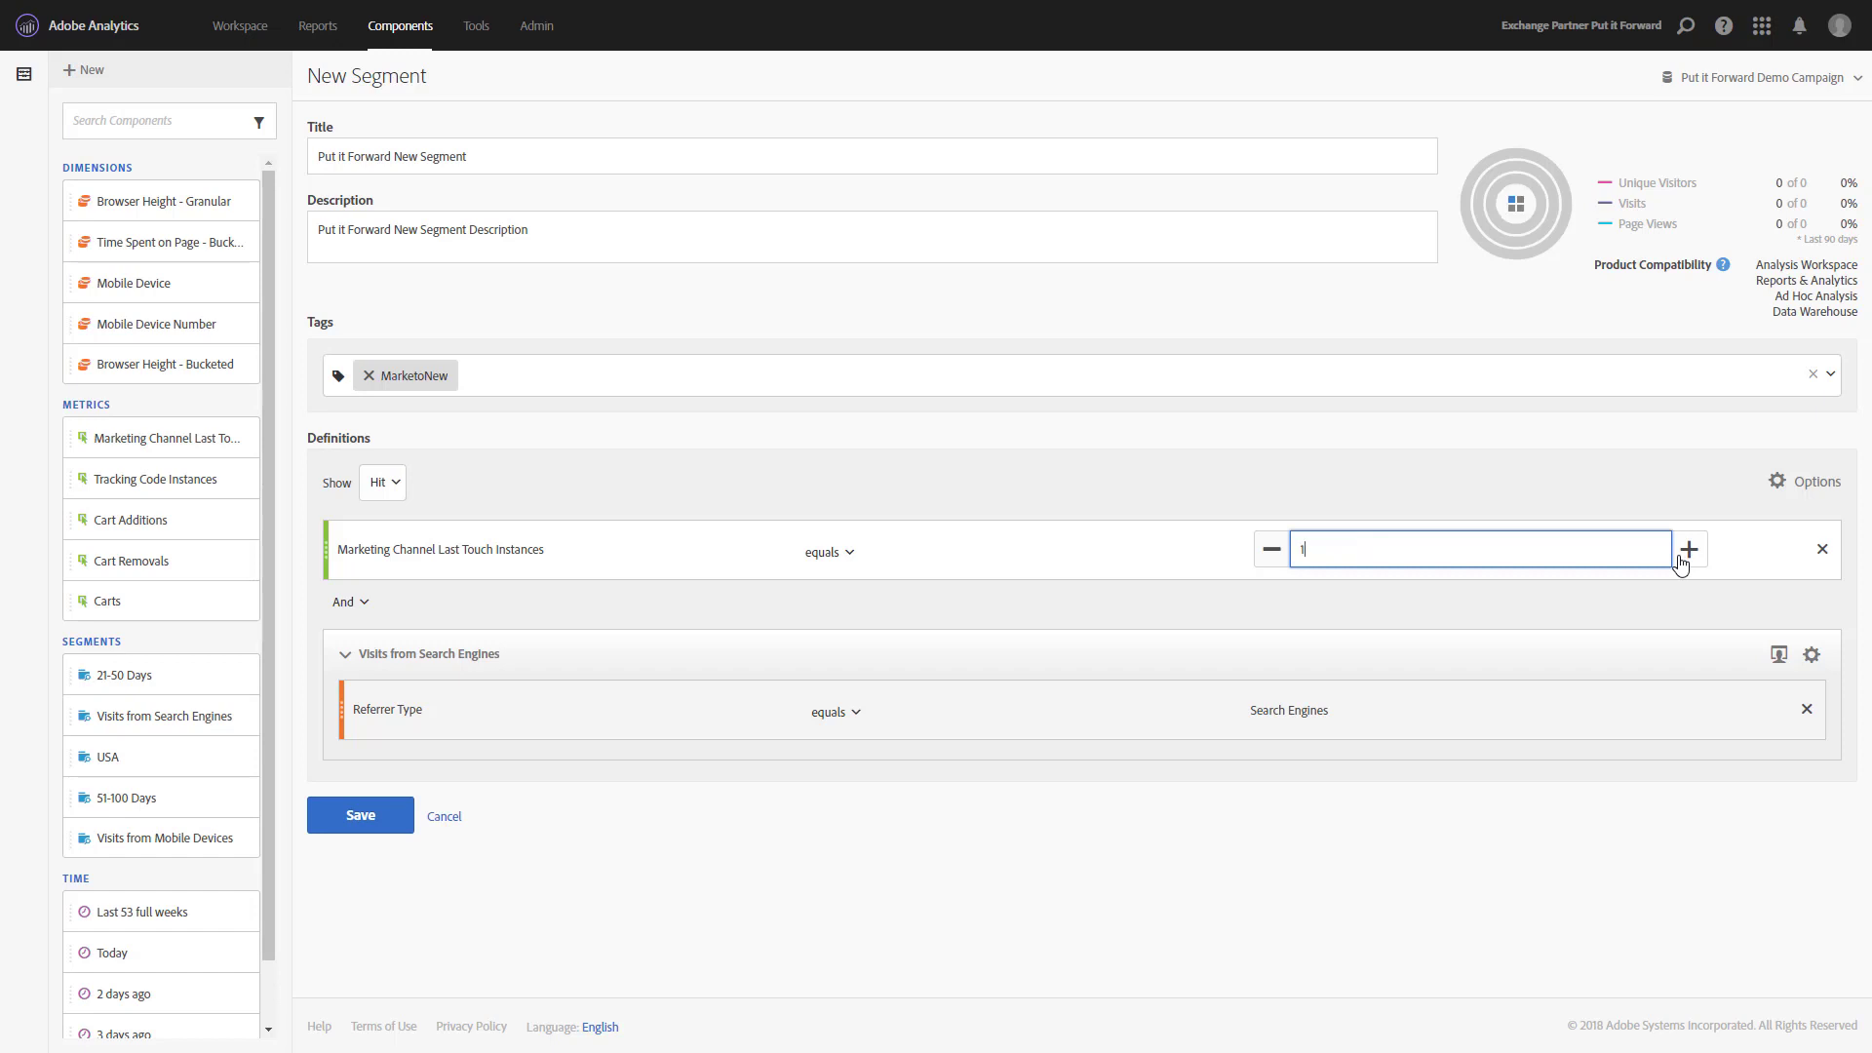
left_click(1513, 712)
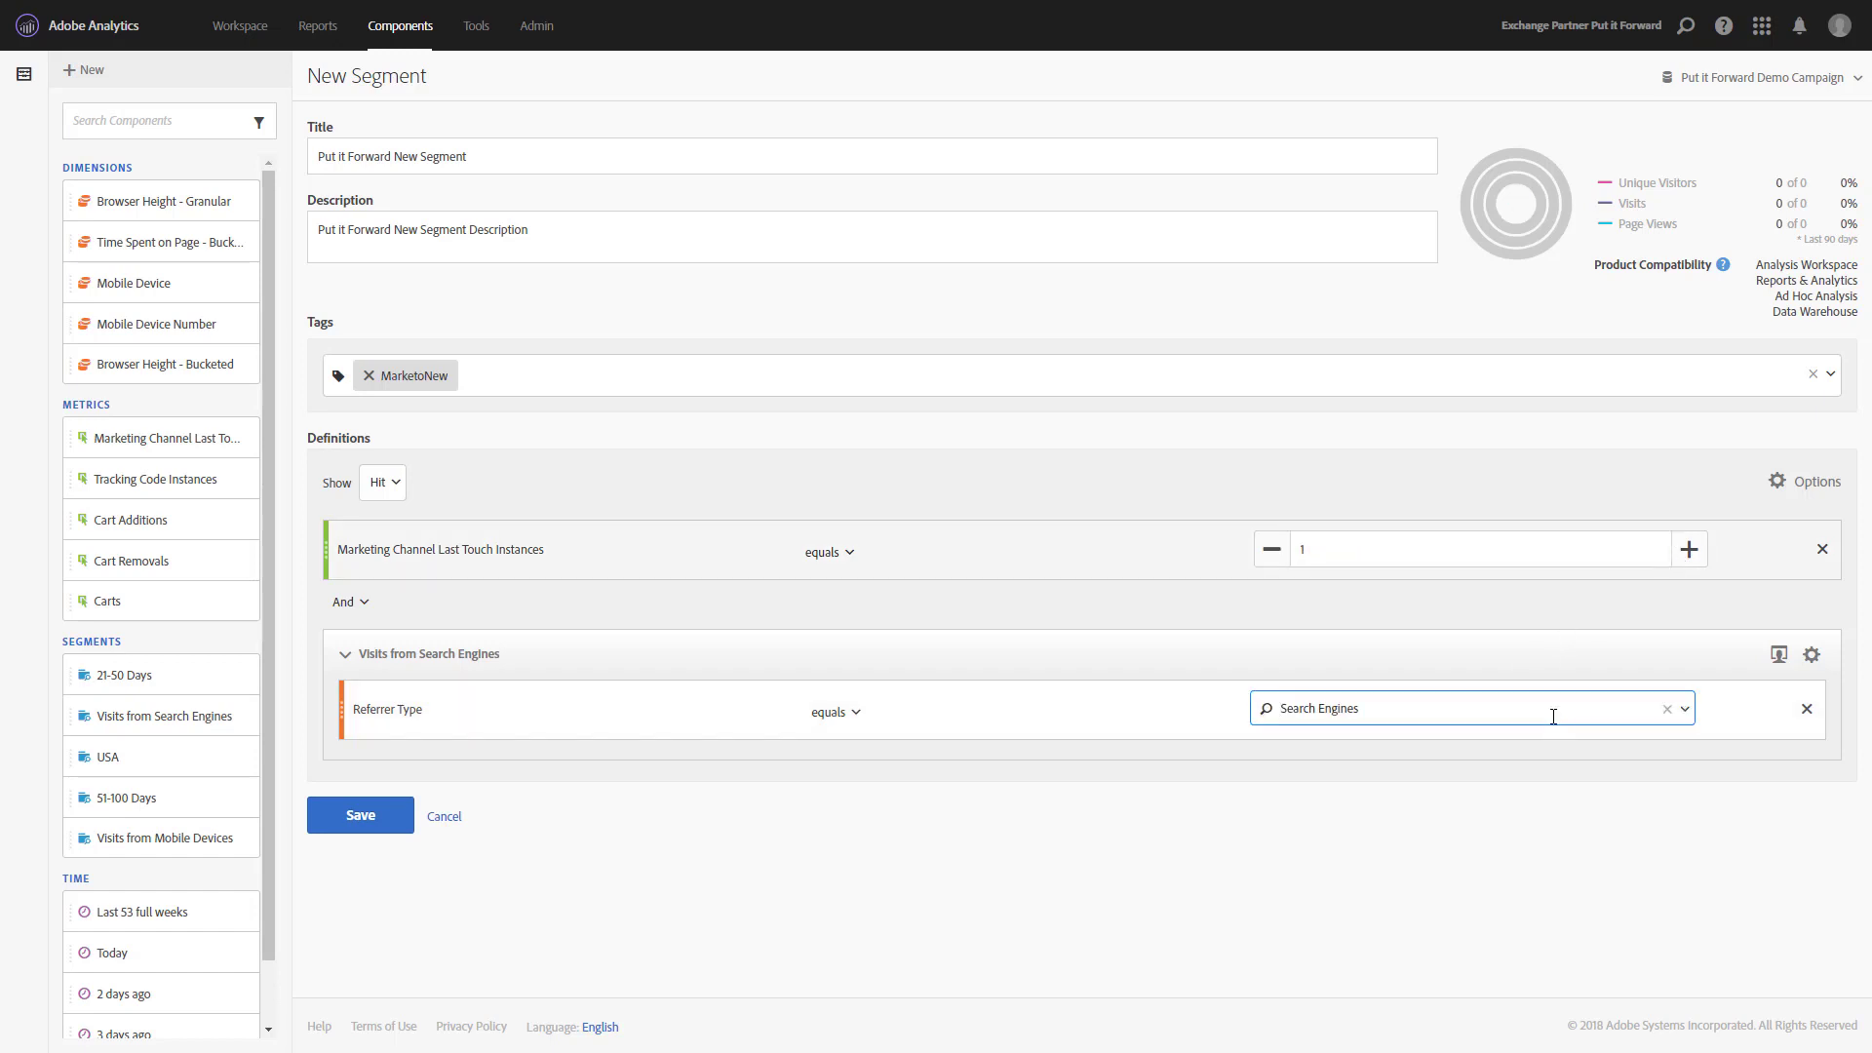
left_click(1667, 710)
left_click(1684, 711)
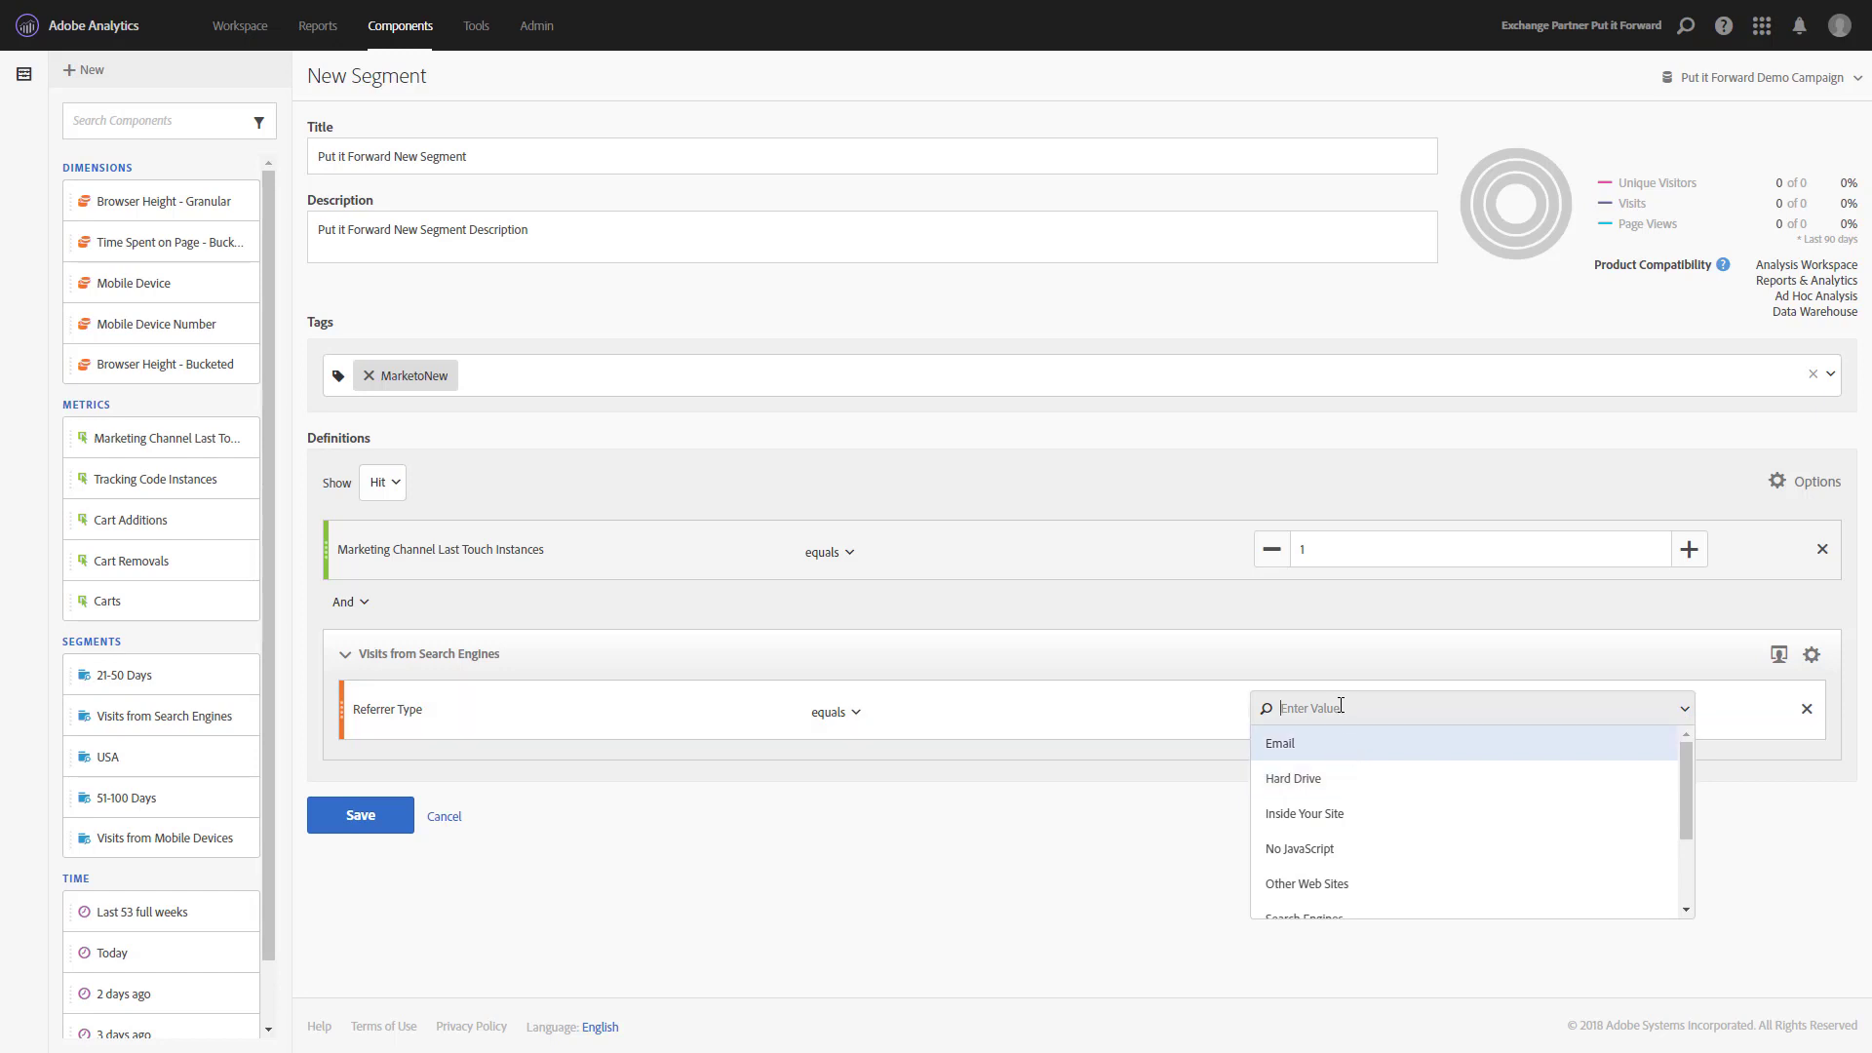
scroll(1344, 775, "down", 3)
left_click(1304, 796)
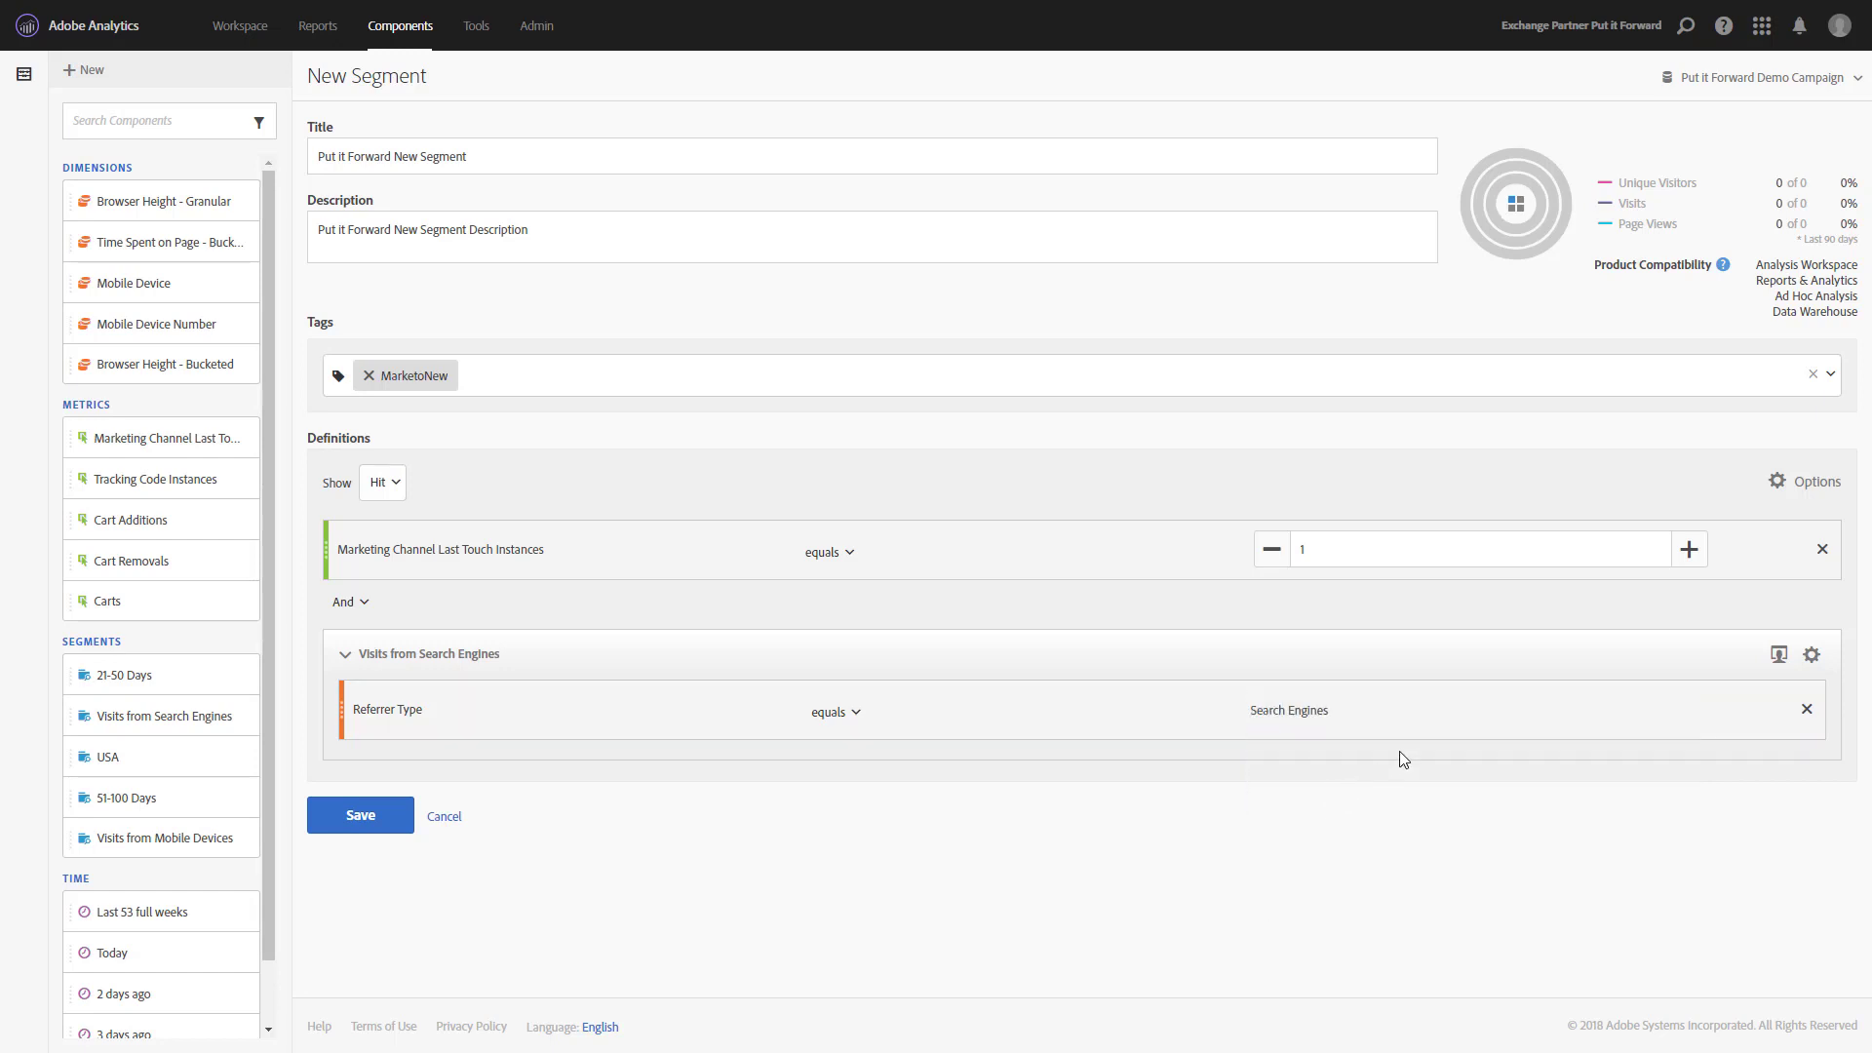
left_click(352, 818)
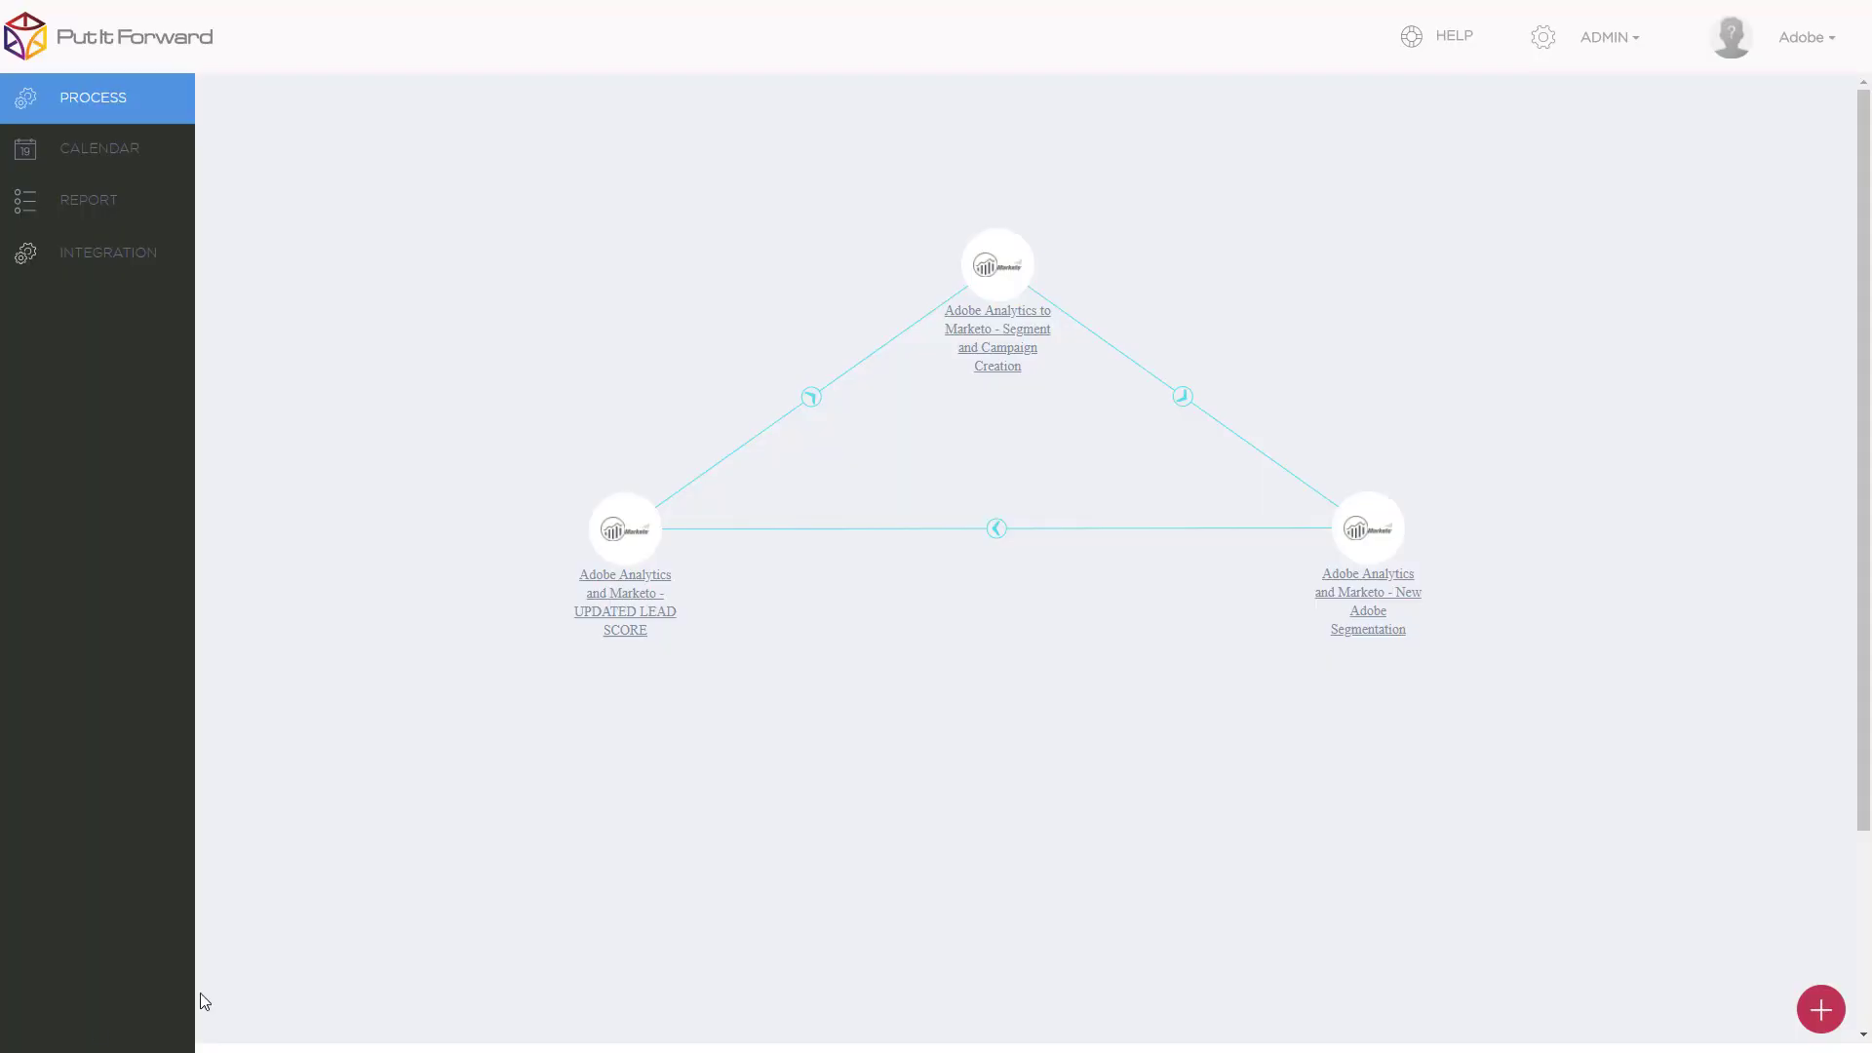
In the Segment and Campaign Creation process keep Max rows 1000 and Real time scheduling
left_click(988, 337)
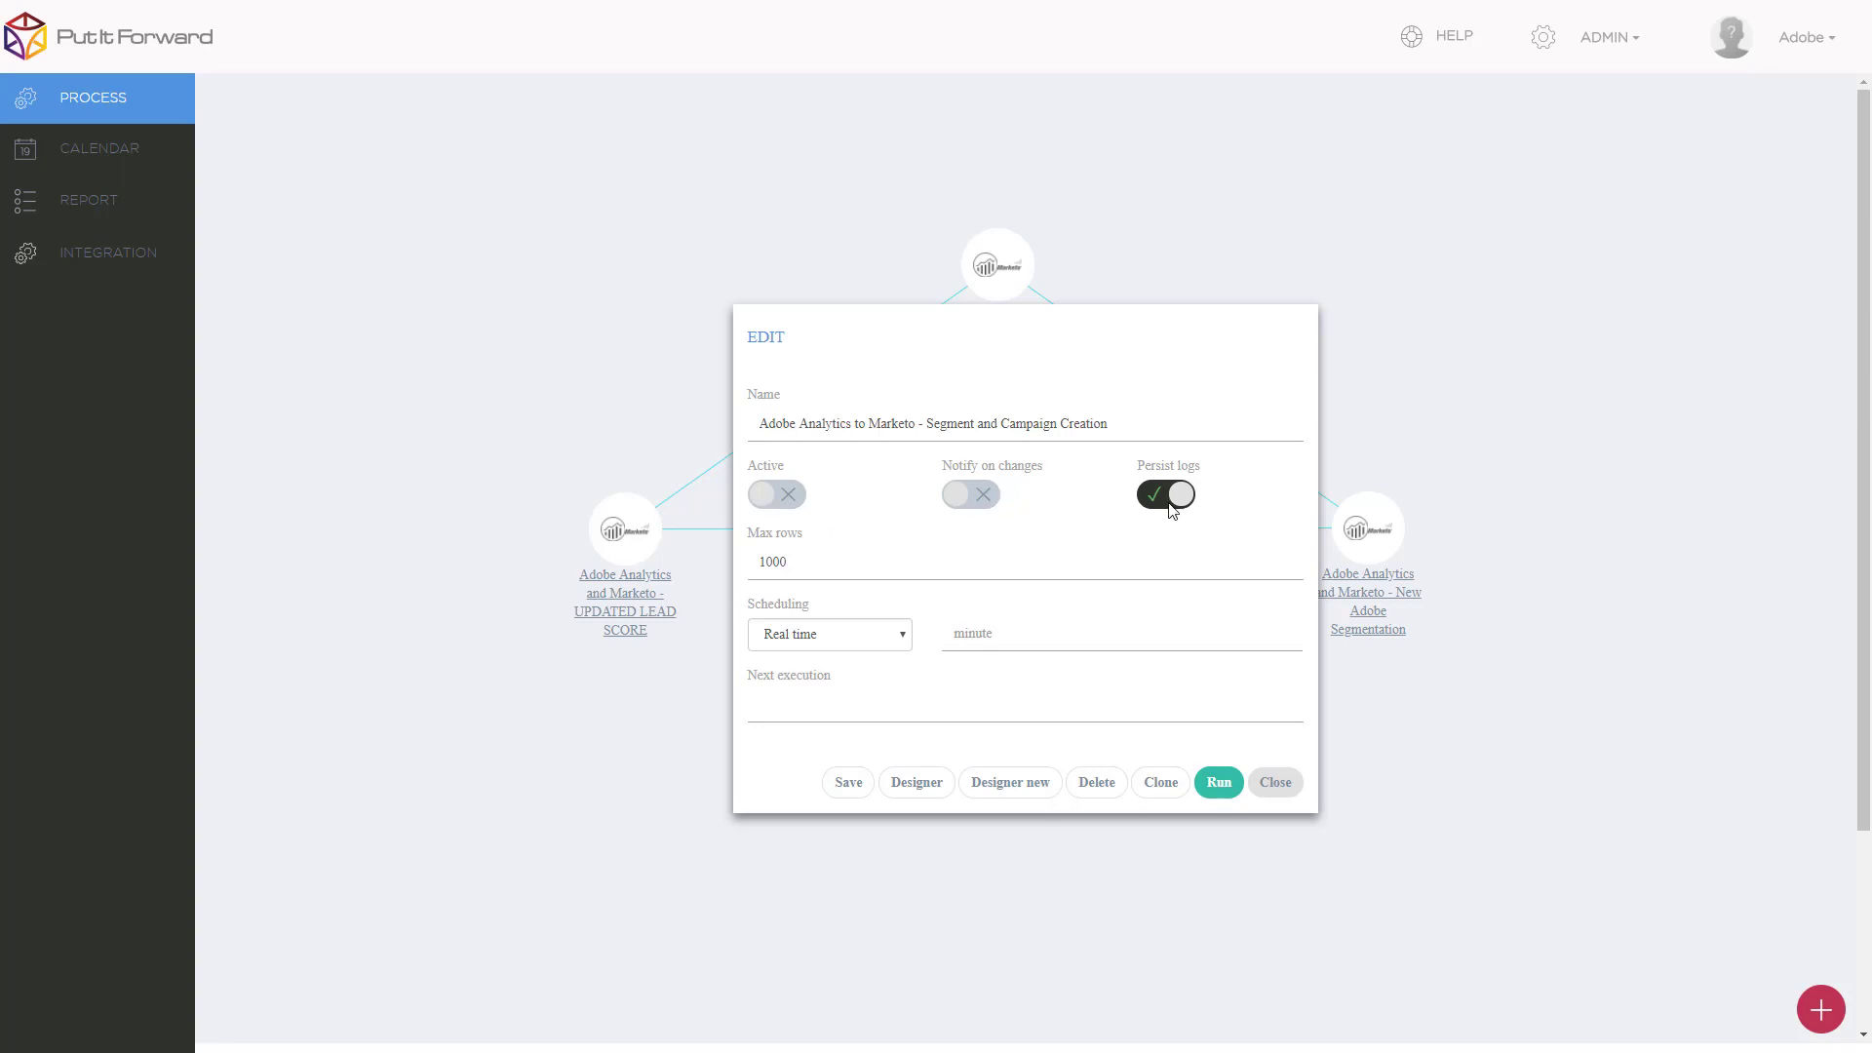
left_click(1286, 558)
left_click(1286, 568)
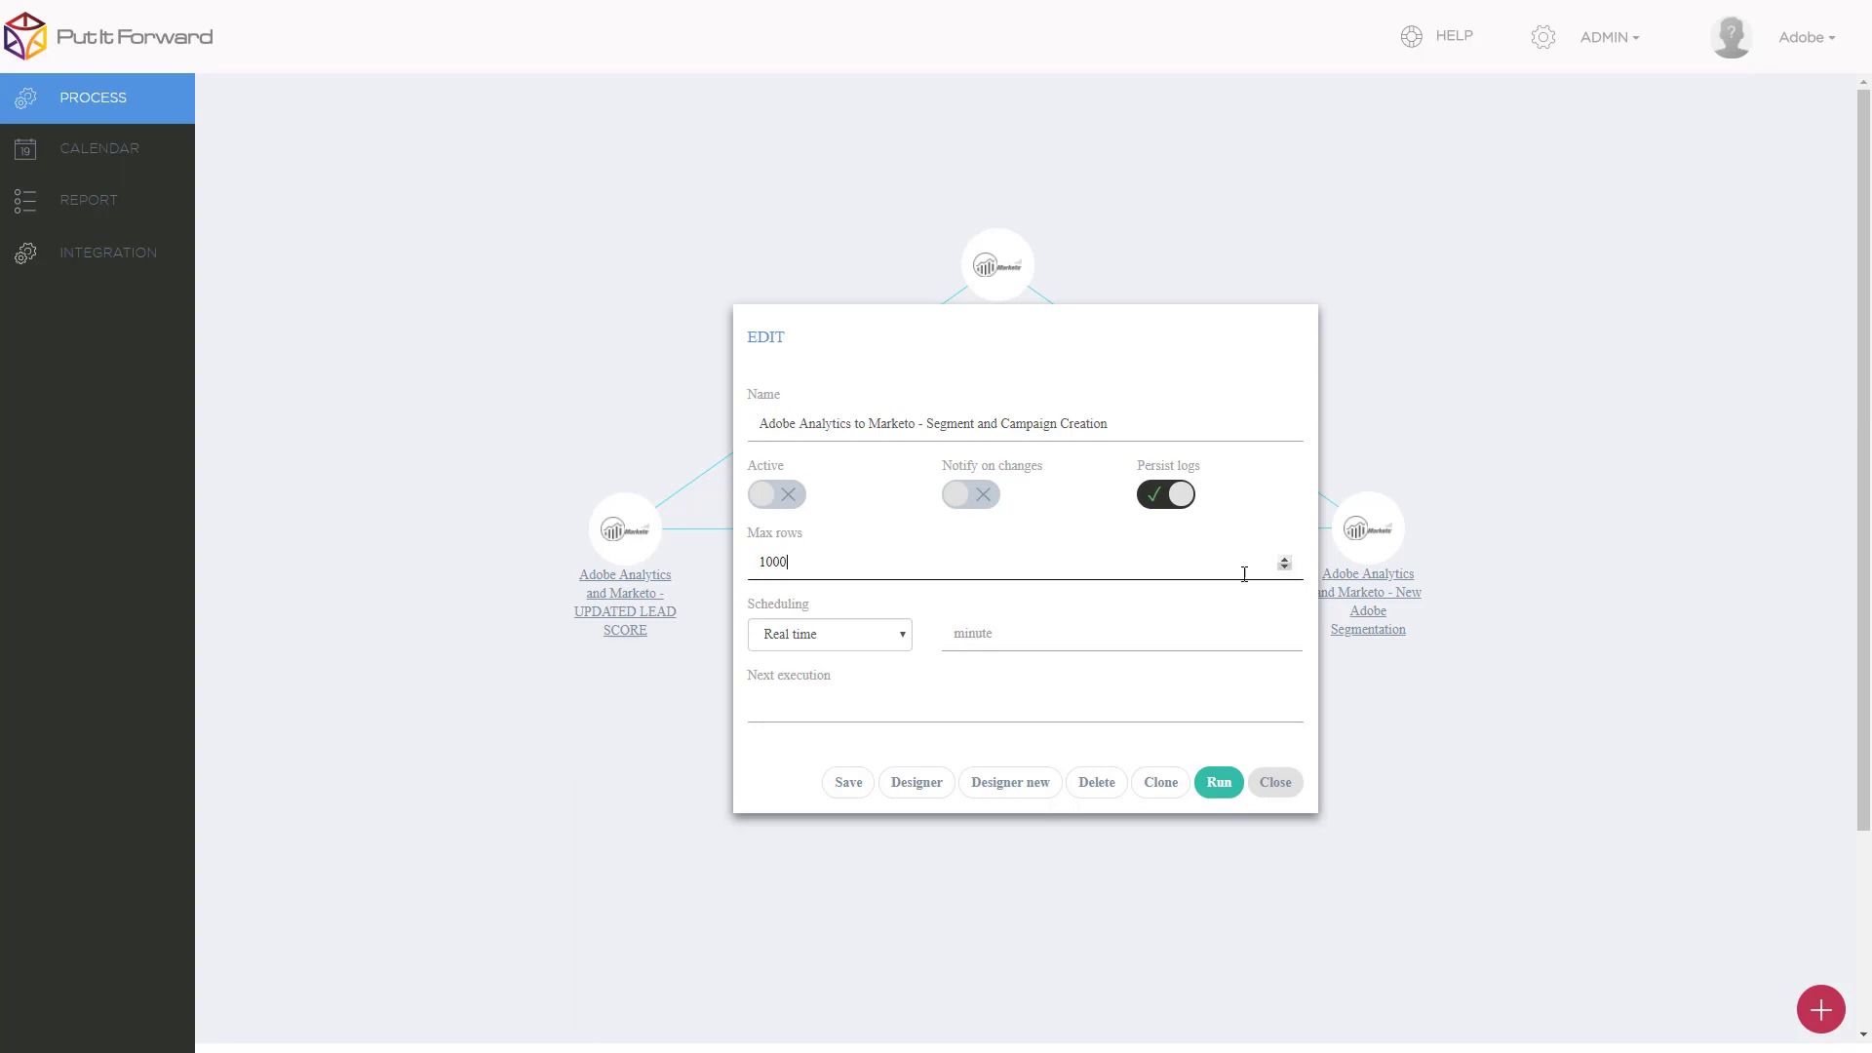
left_click(883, 634)
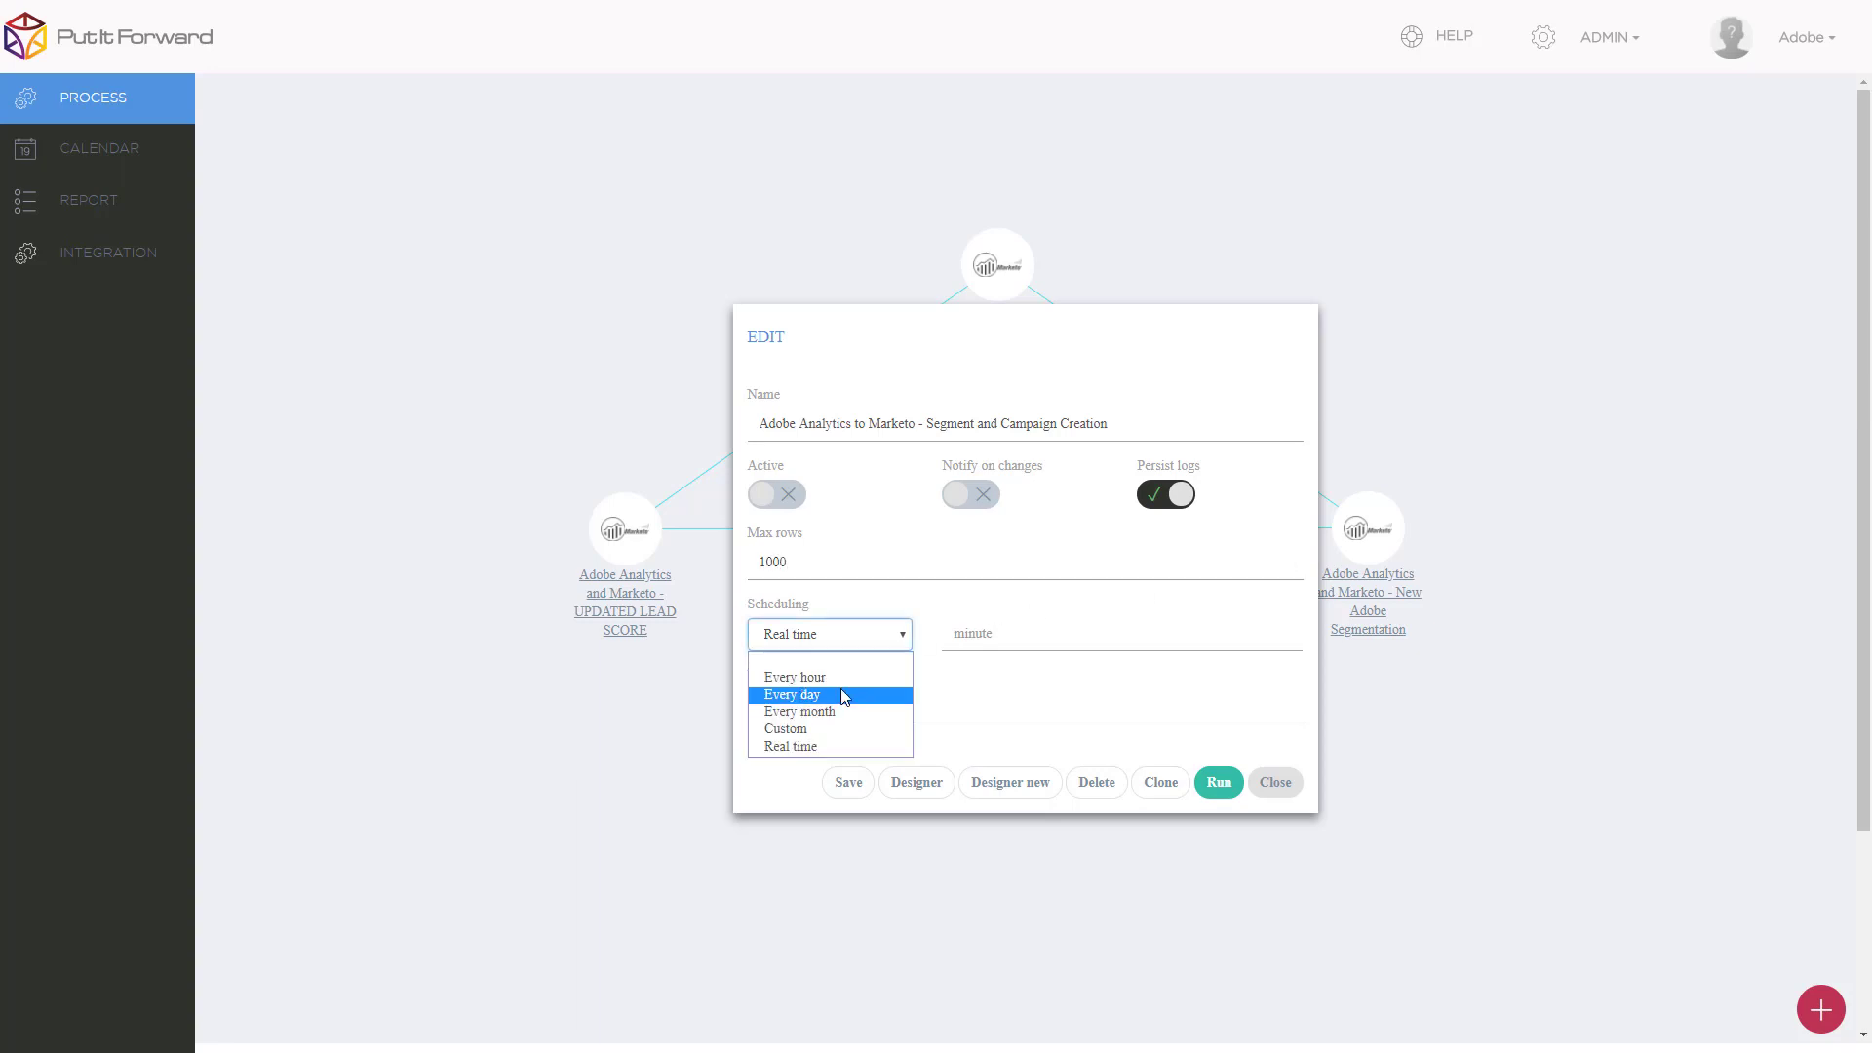
left_click(818, 744)
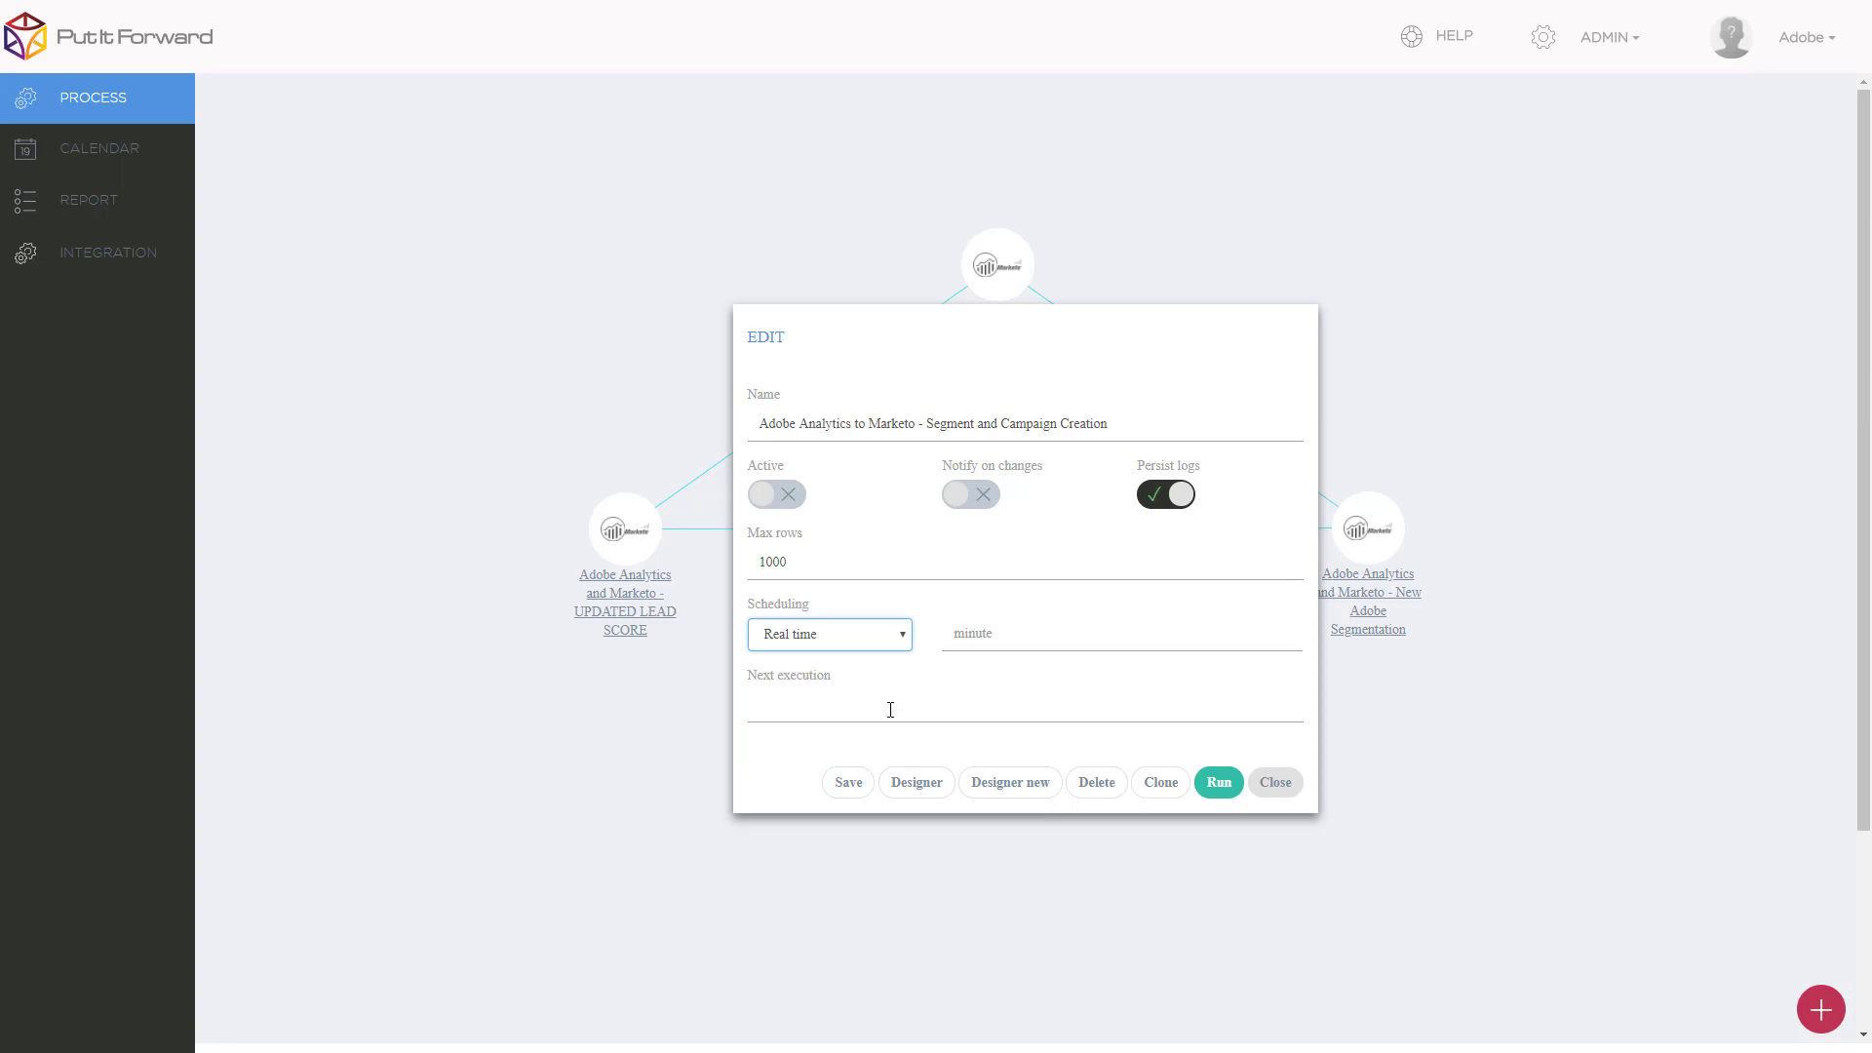
left_click(993, 636)
Clear the Next execution date and save the process settings
left_click(908, 710)
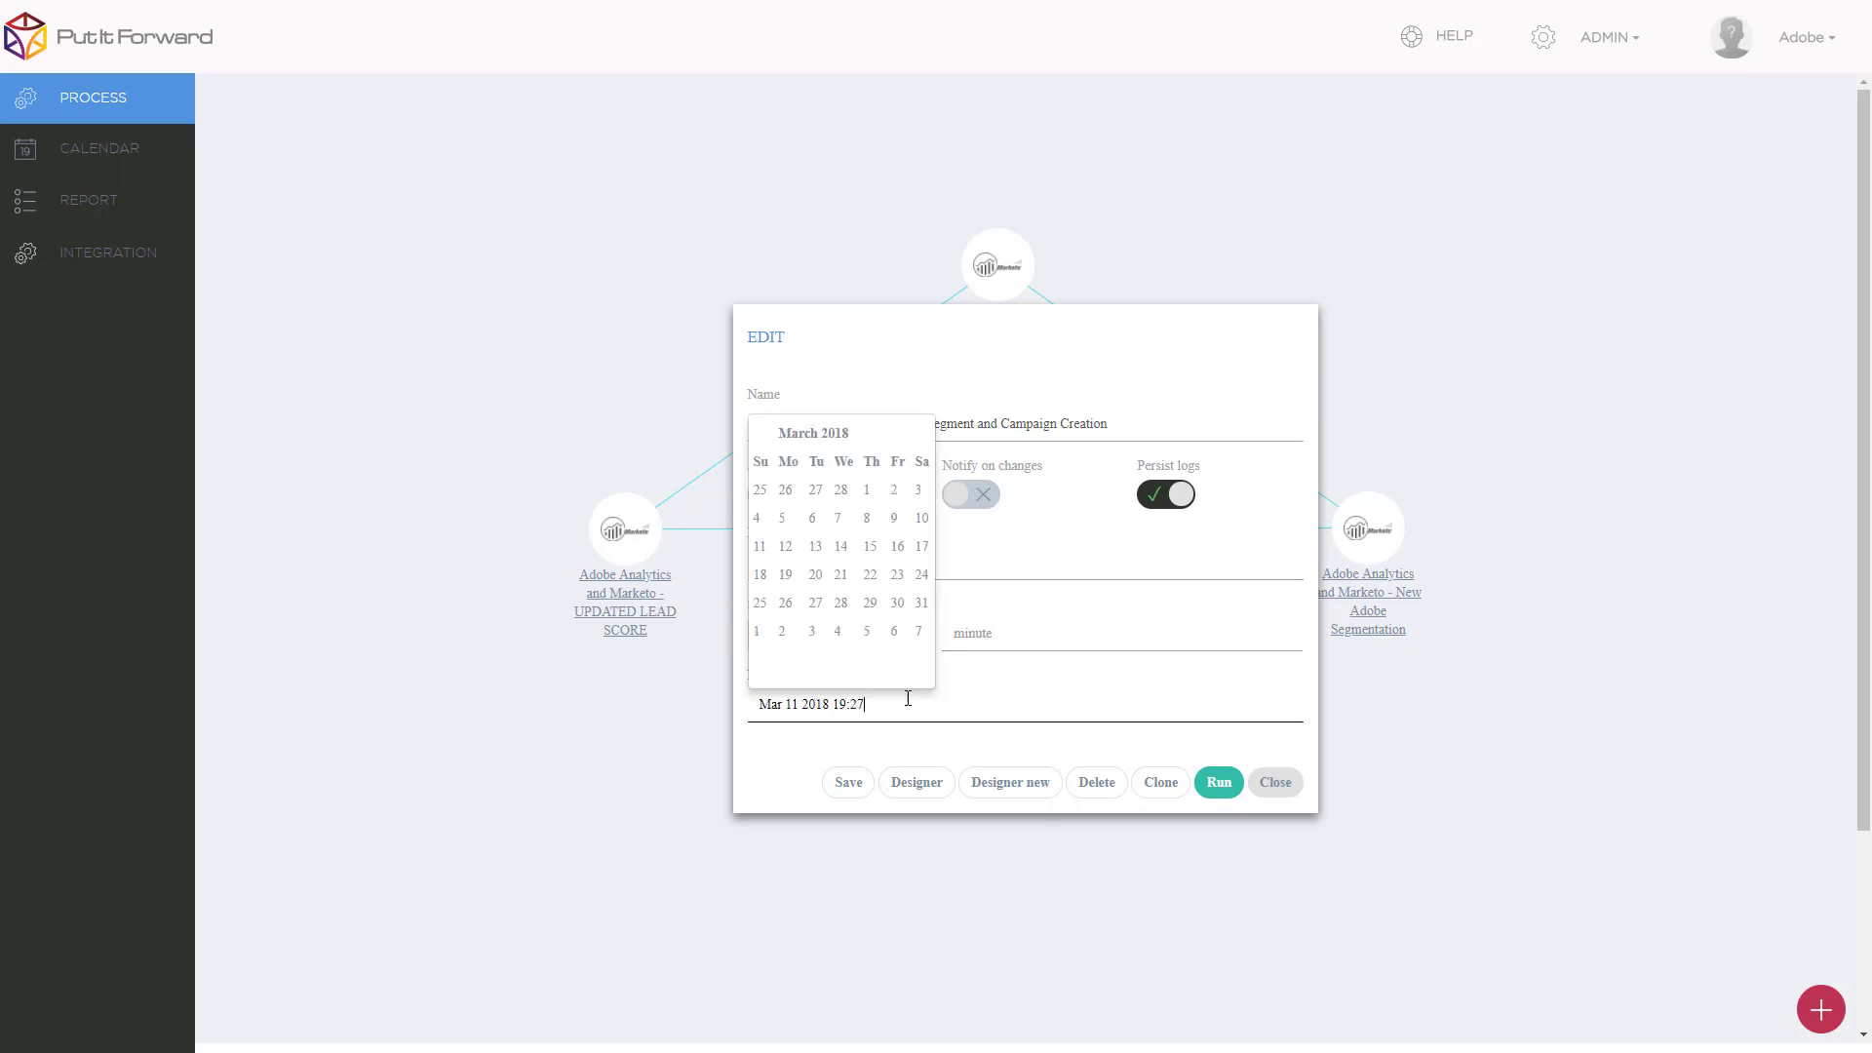
left_click(922, 436)
left_click(922, 437)
left_click(921, 437)
left_click(921, 438)
left_click(1048, 619)
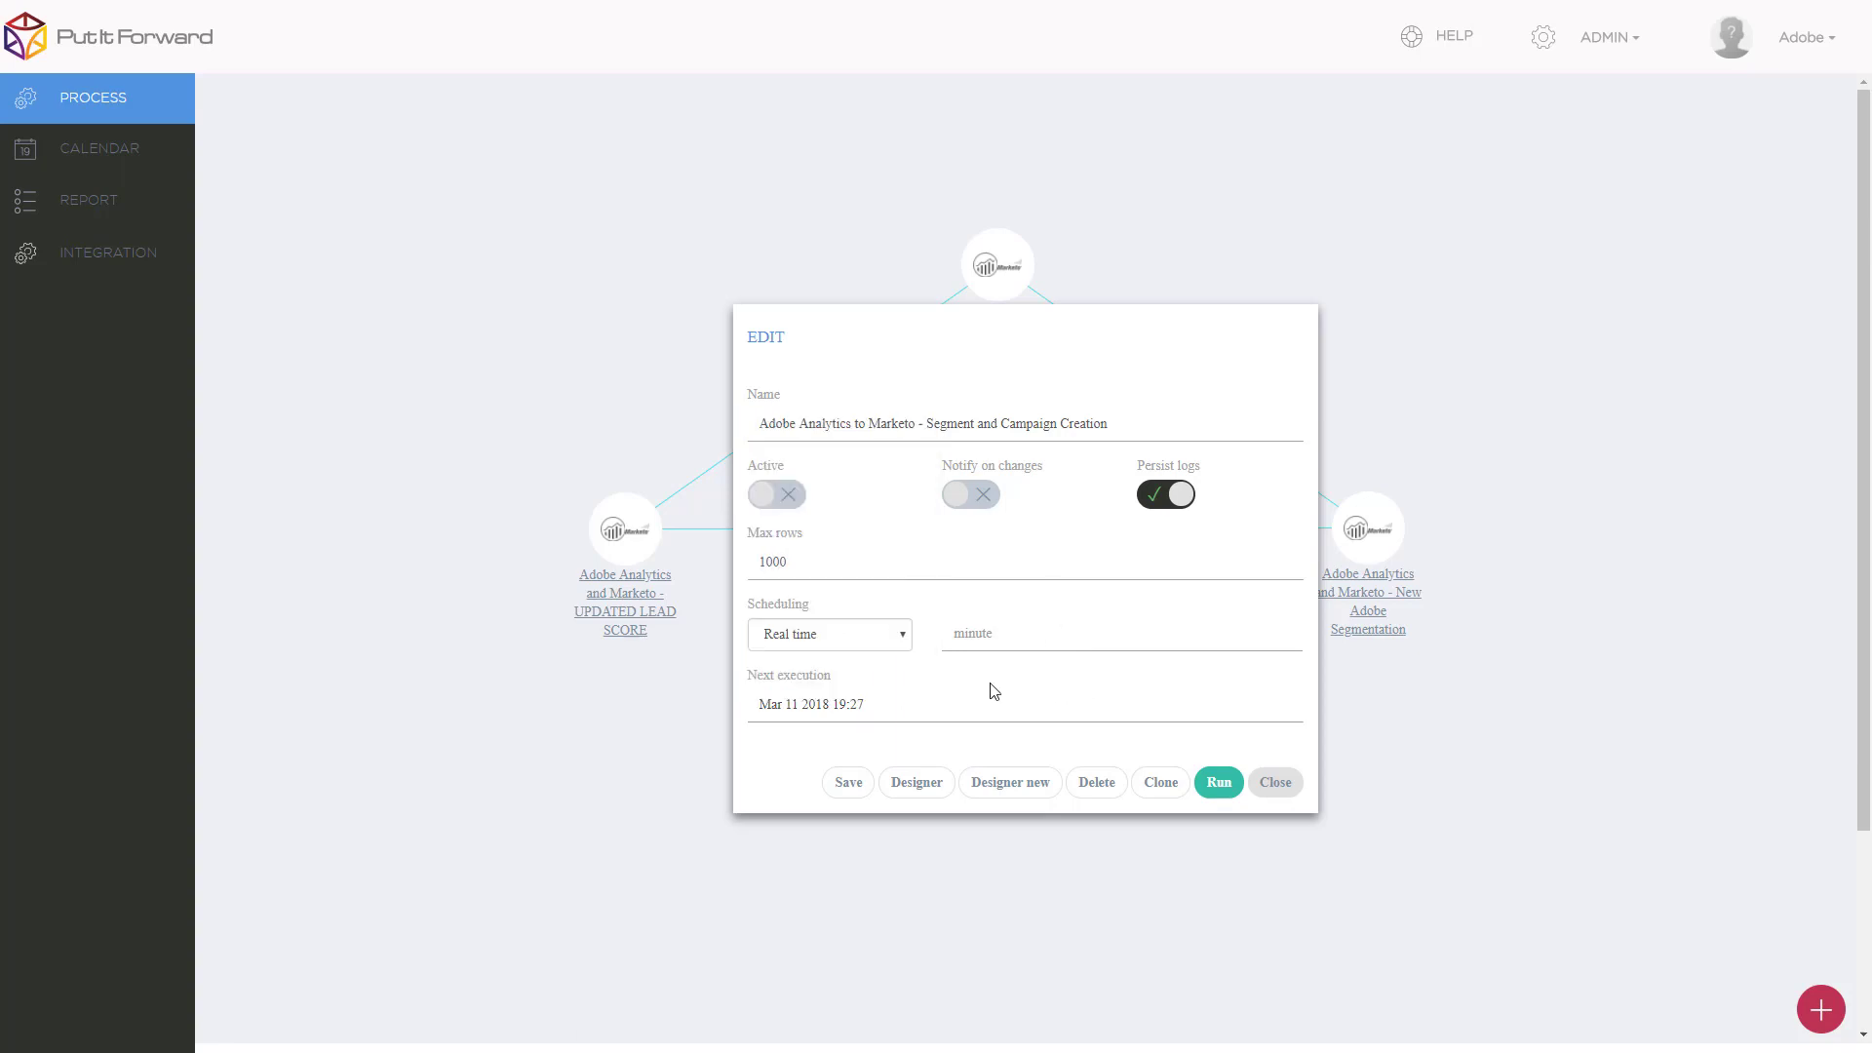
double_click(991, 701)
key("Delete")
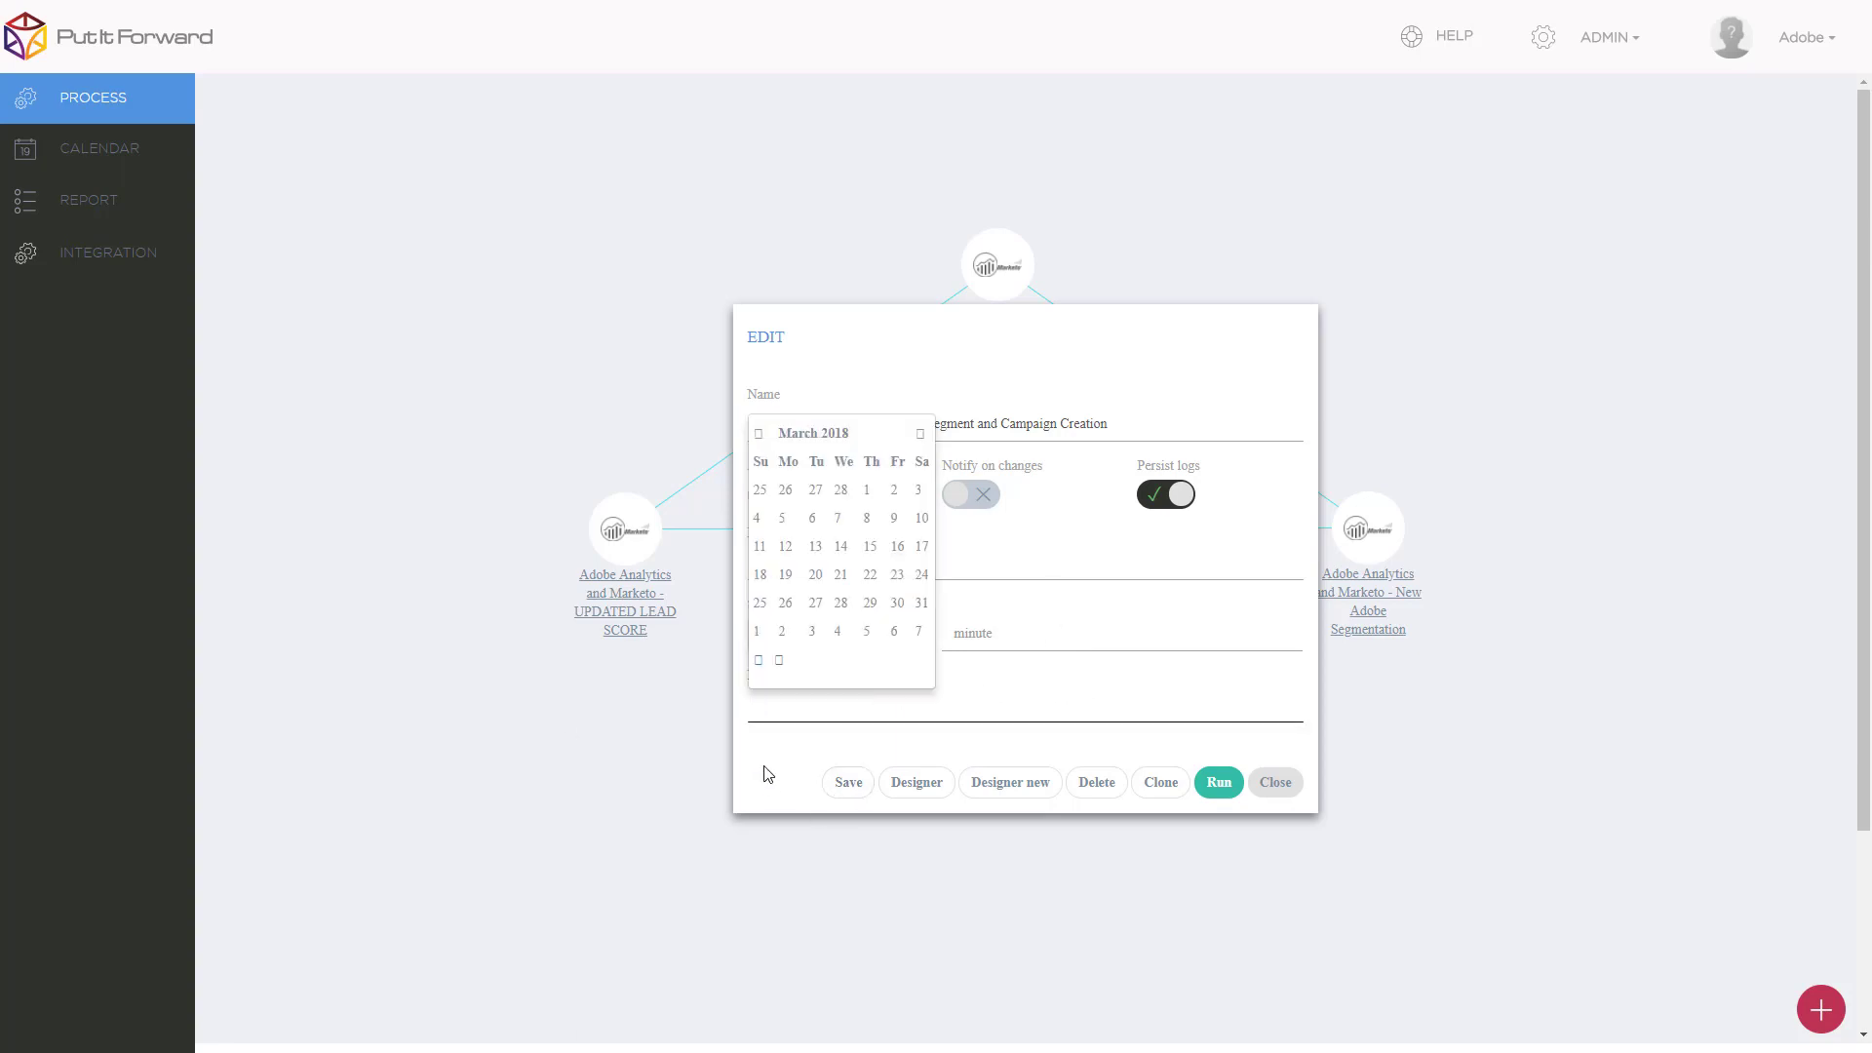
left_click(776, 770)
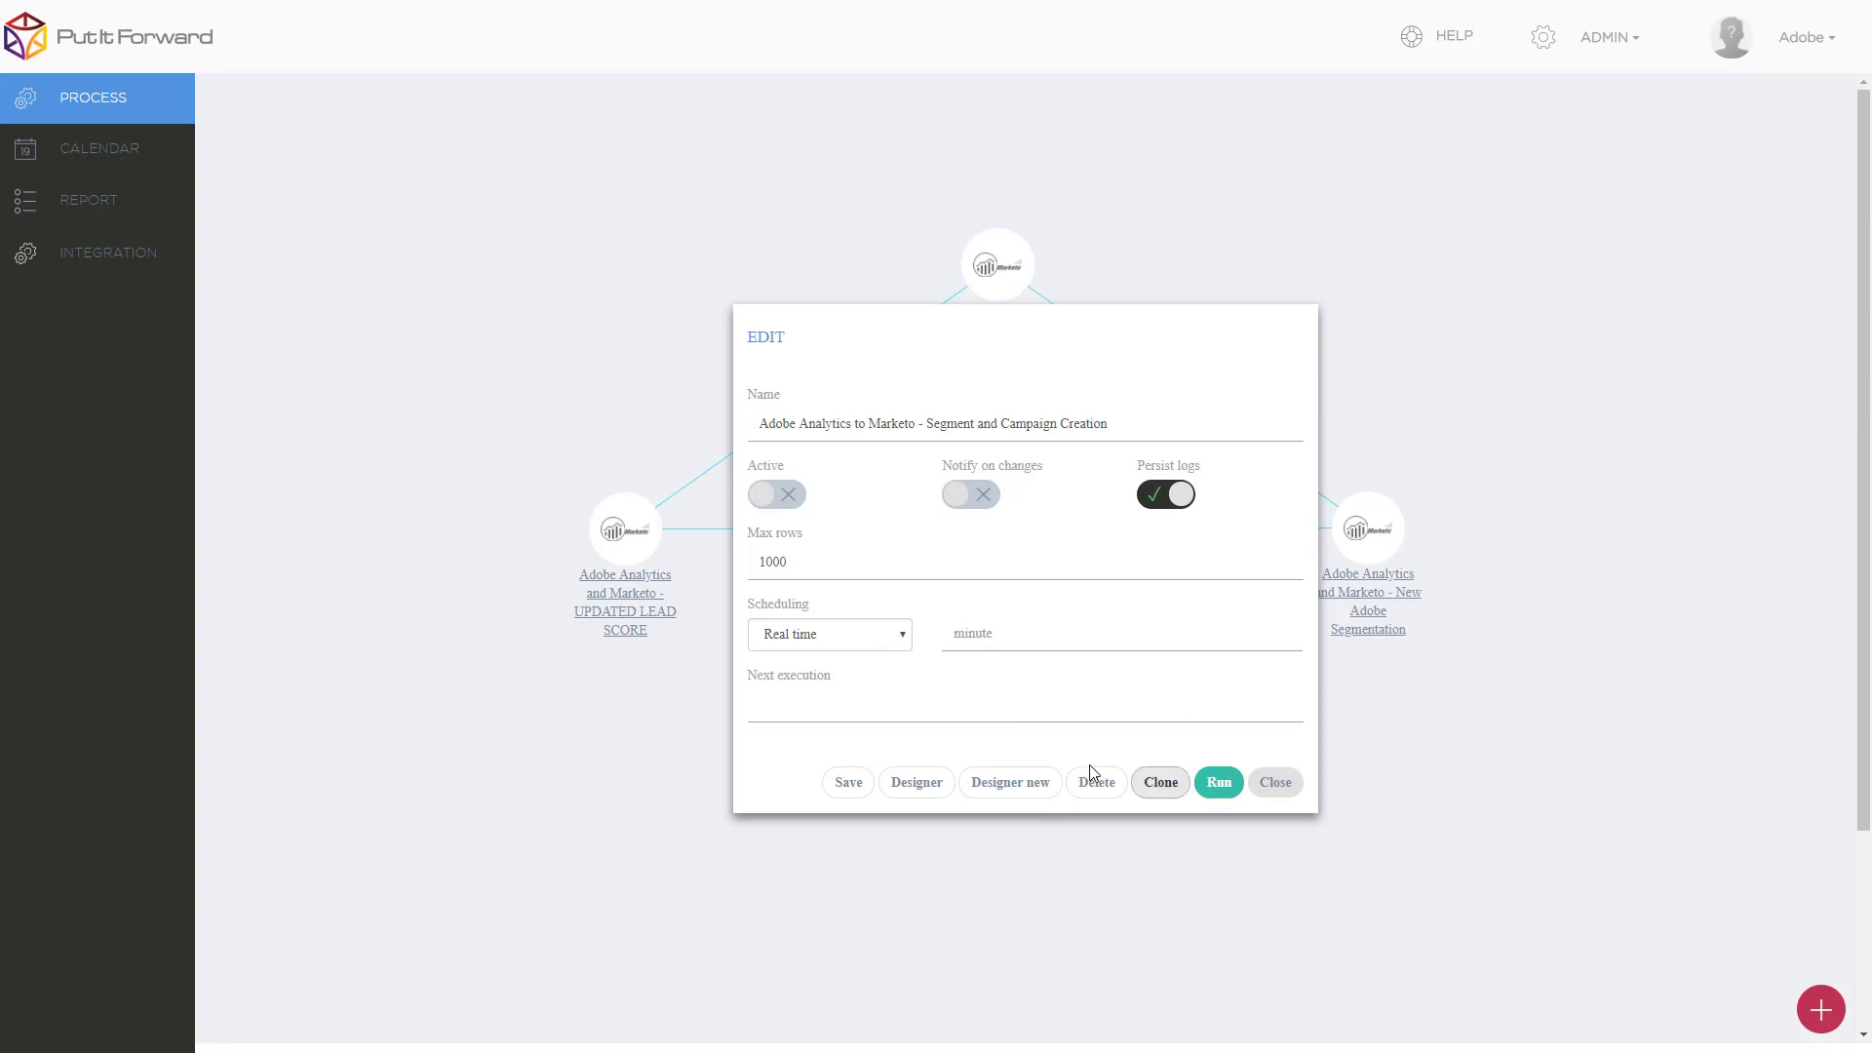
left_click(850, 783)
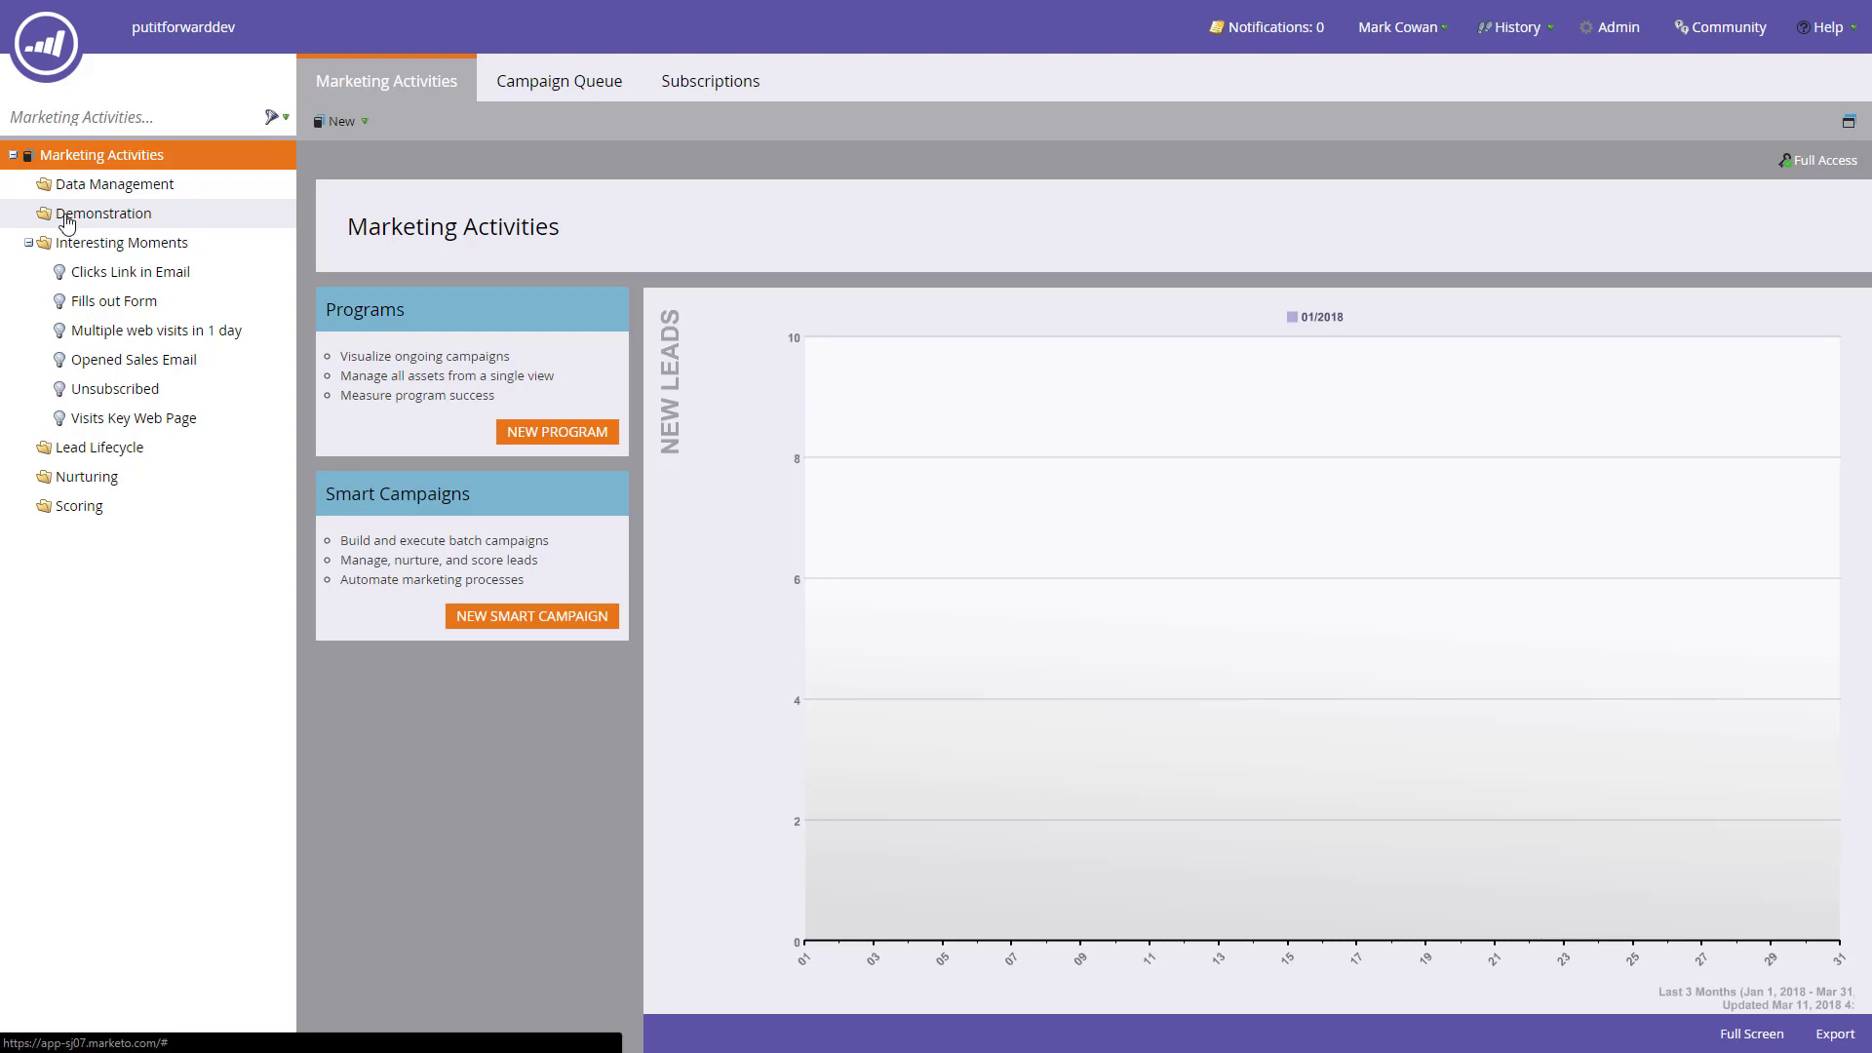
Reach Put it Forward Demo Campaign inside the Demonstration folder
left_click(66, 220)
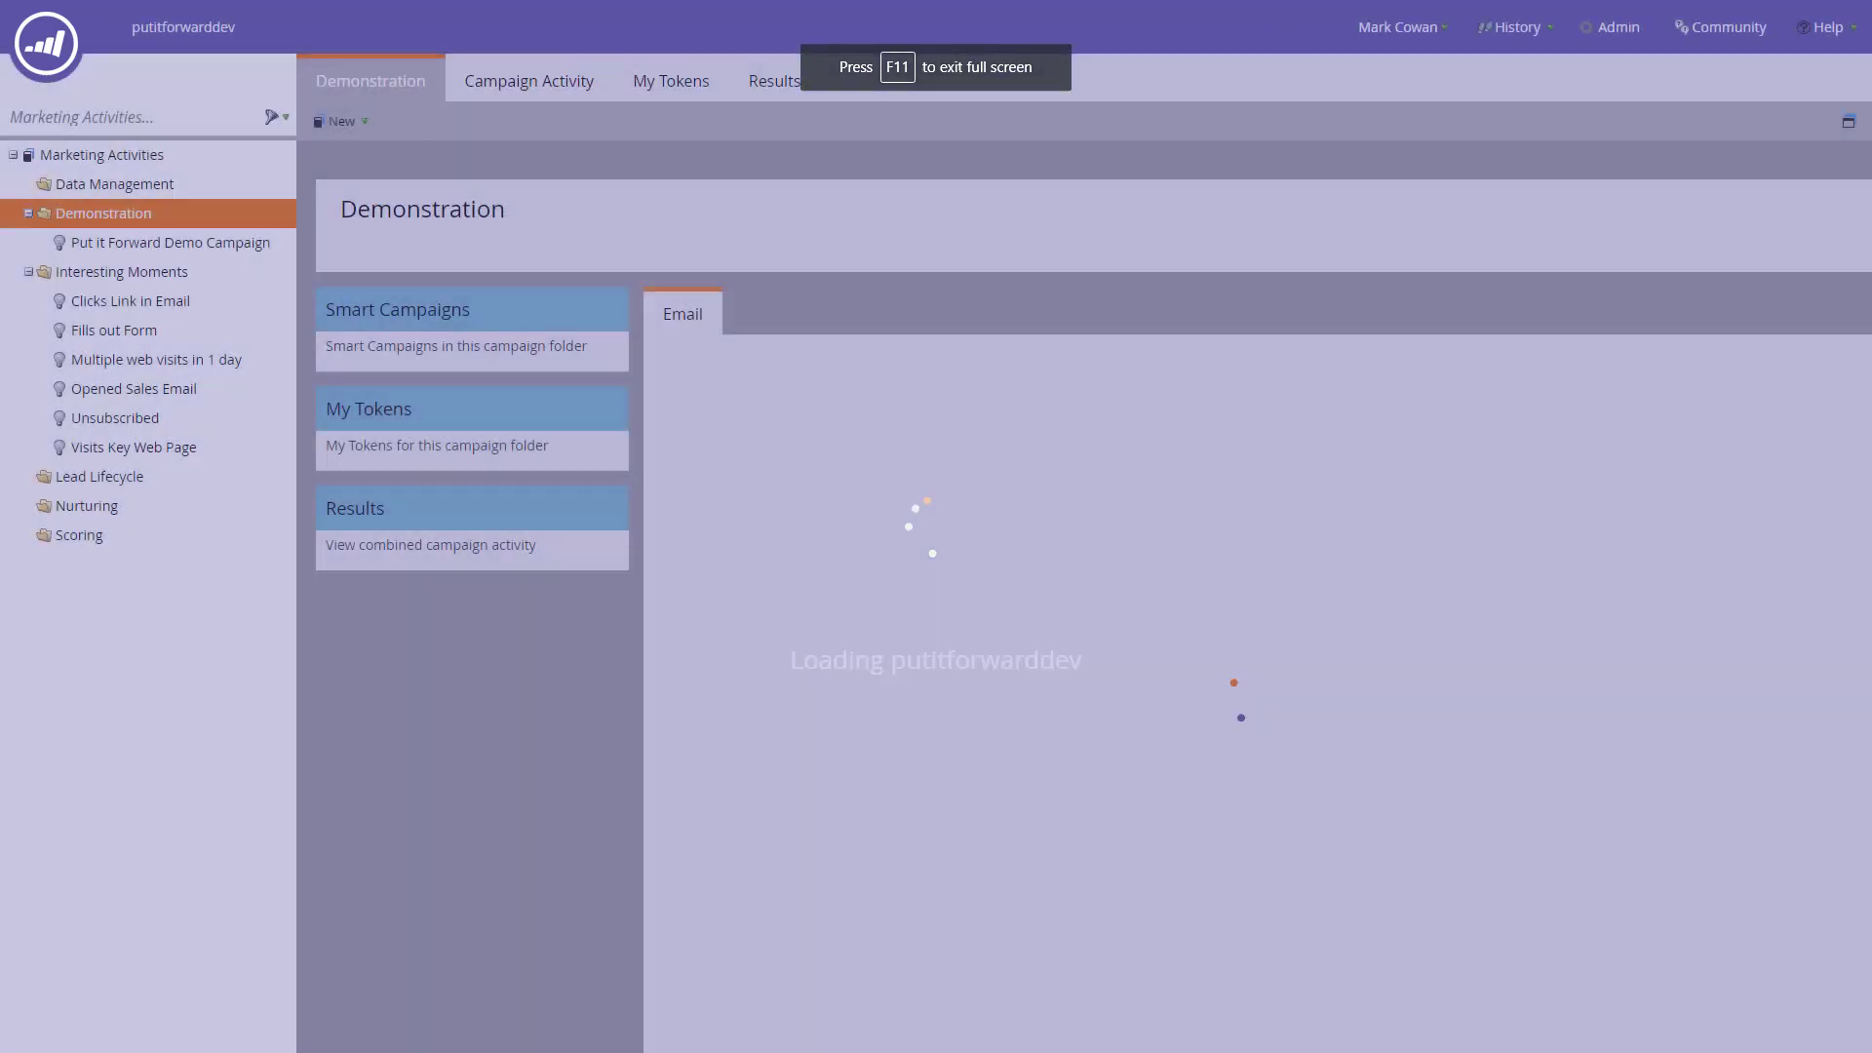
left_click(169, 242)
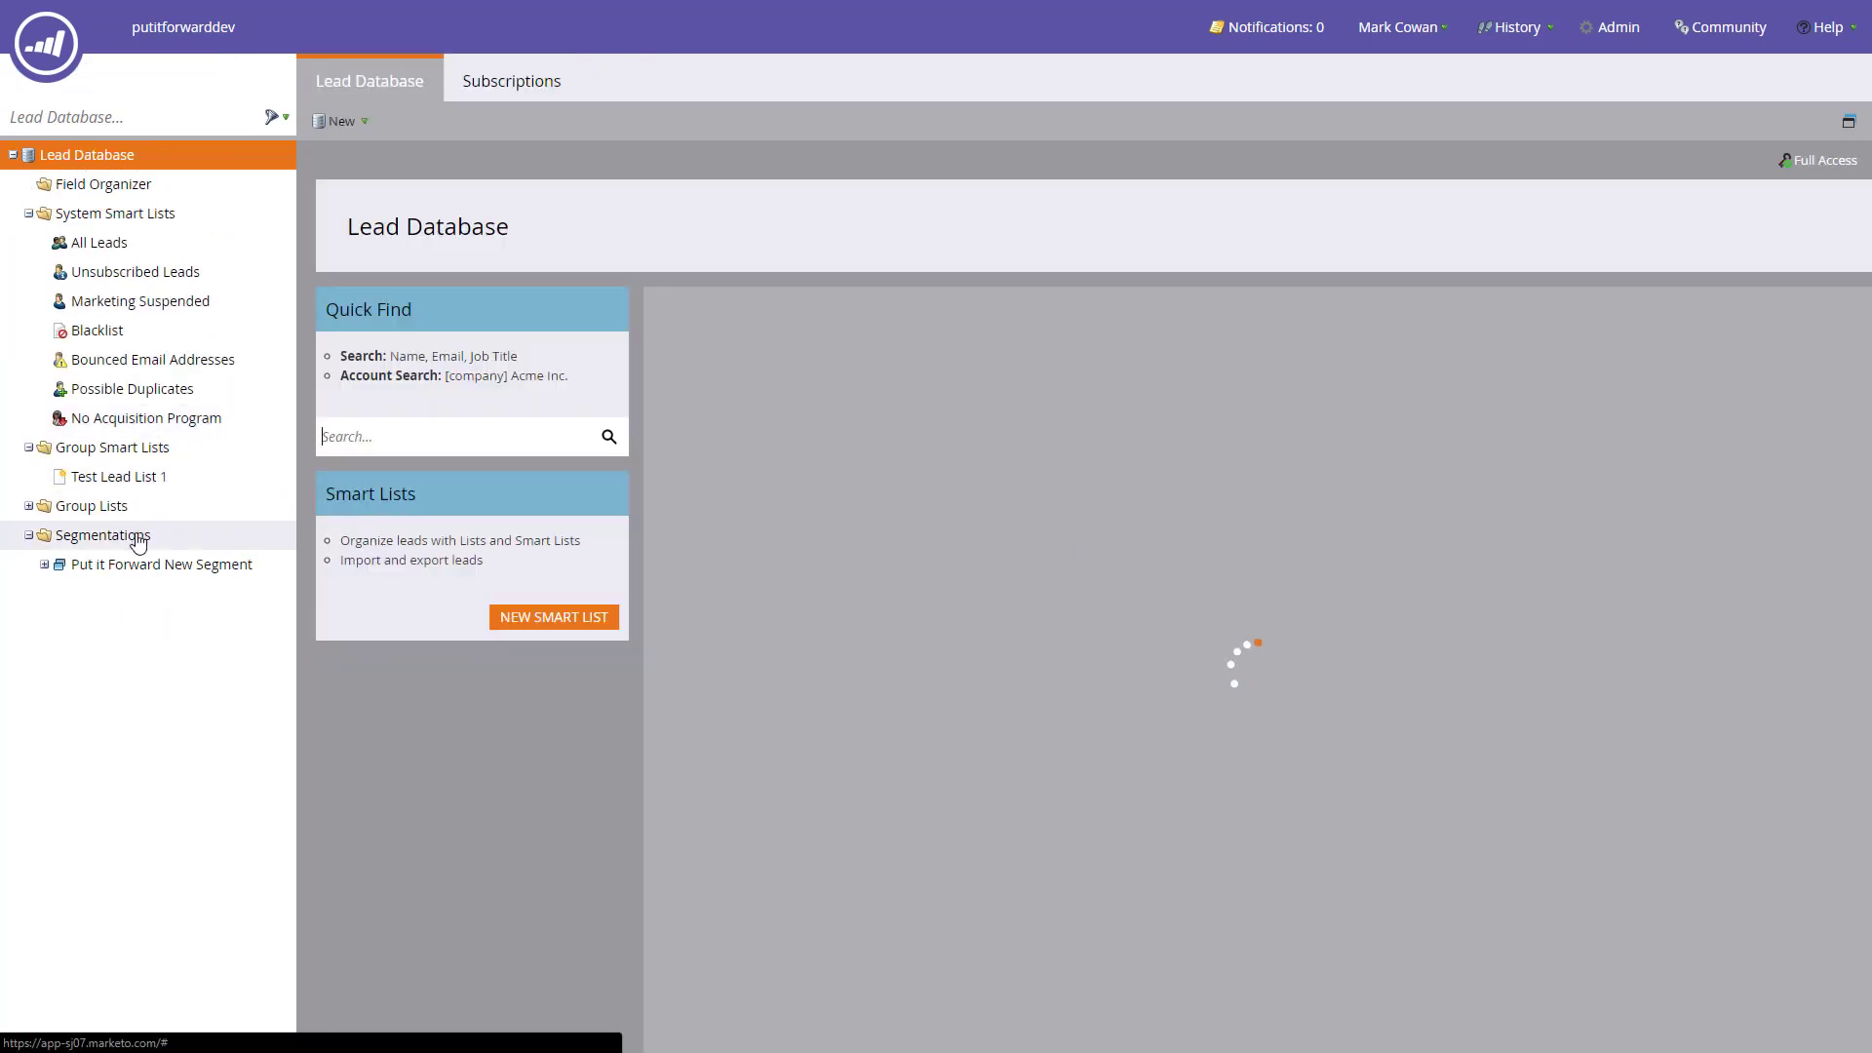
Open the Put it Forward New Segment segmentation and view its draft segment's leads
left_click(133, 569)
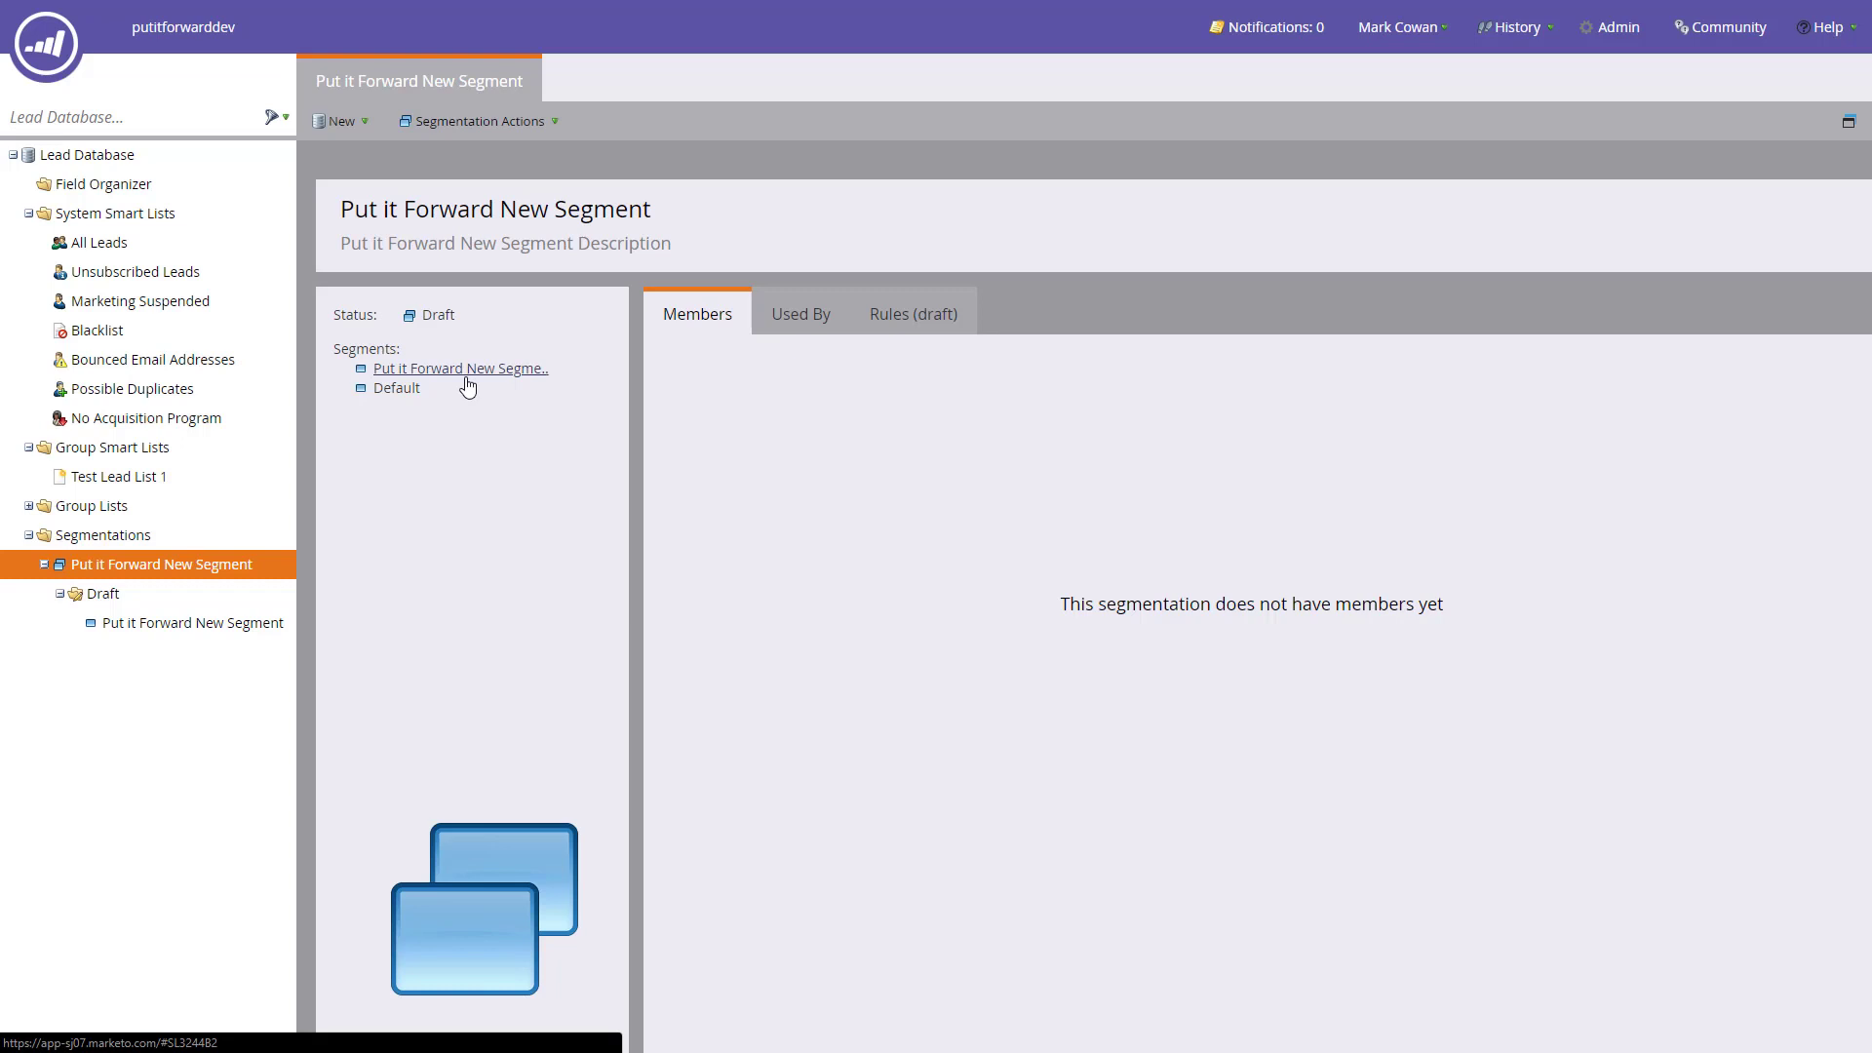
left_click(460, 368)
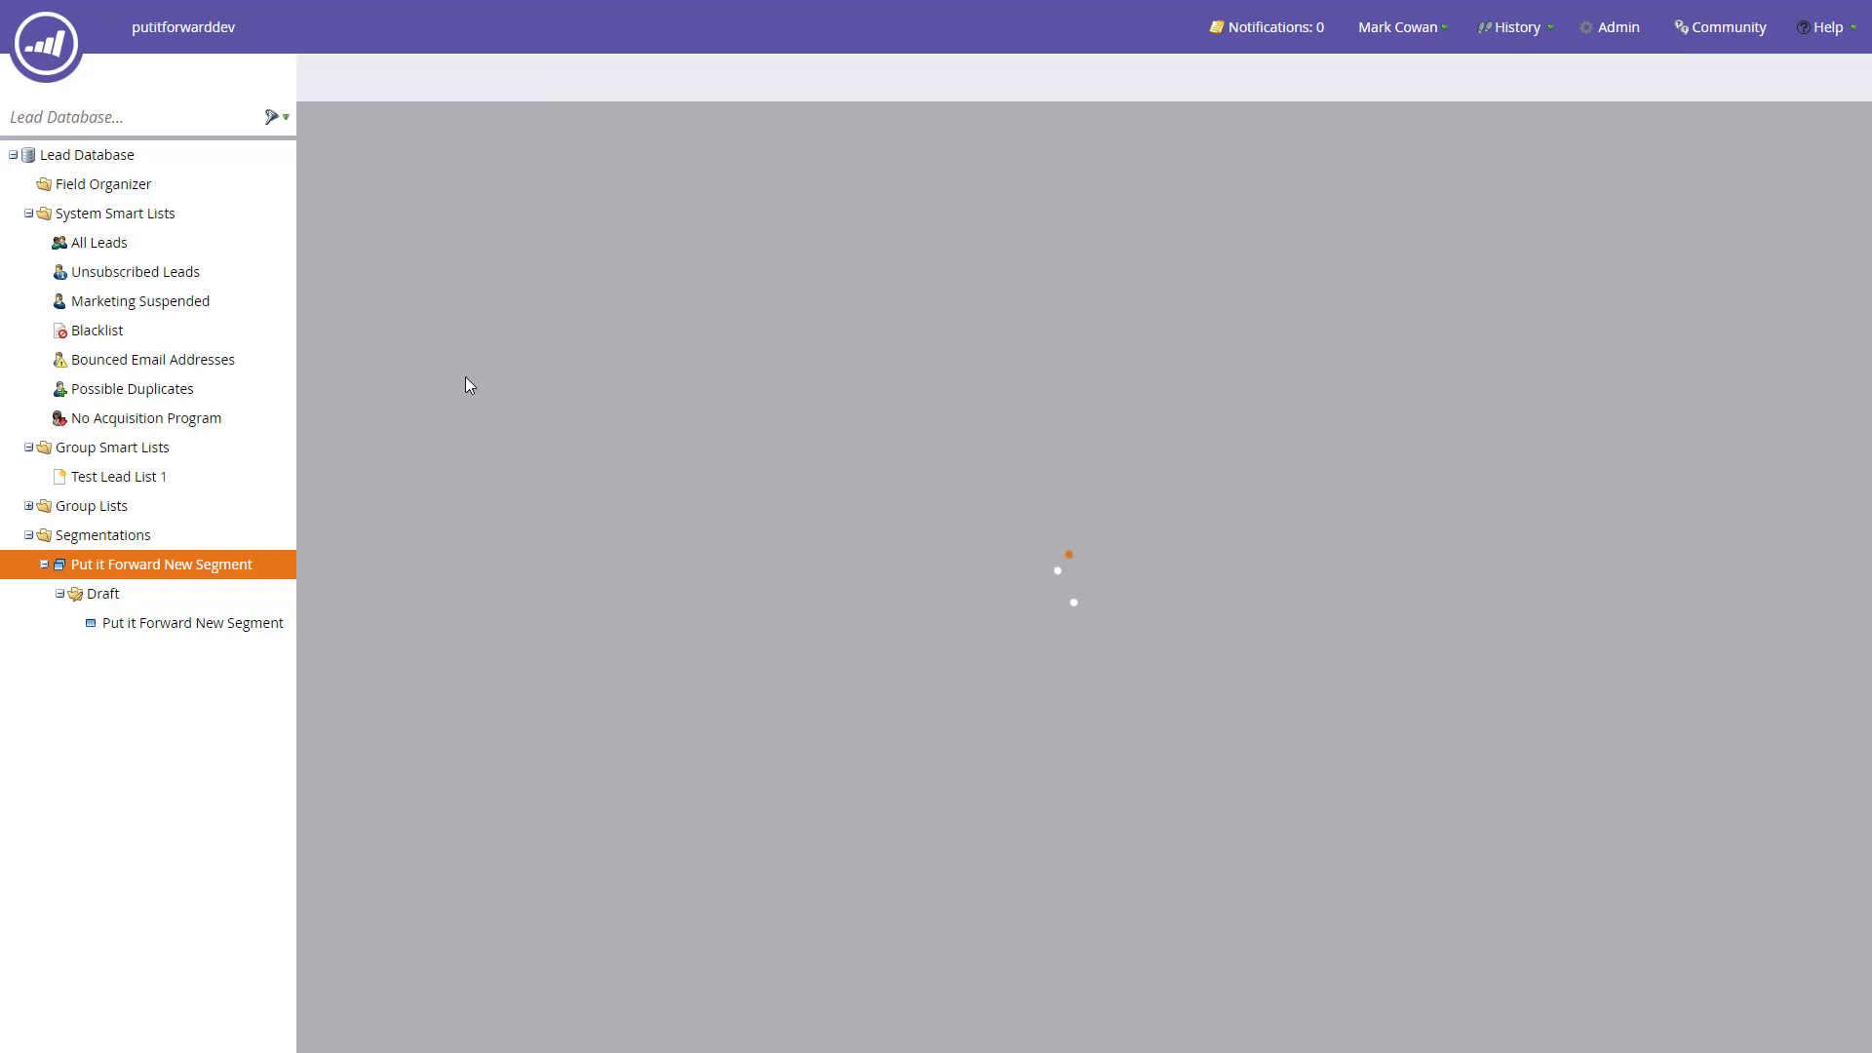